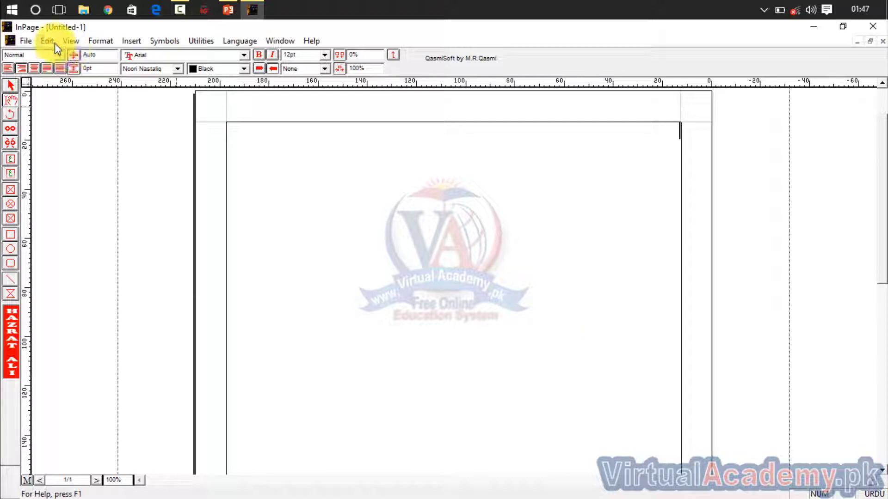
# - Examine the Phonetic keyboard layout from the keyboard preferences and accept Phonetic as the keyboard
pyautogui.click(52, 42)
pyautogui.moveTo(107, 288)
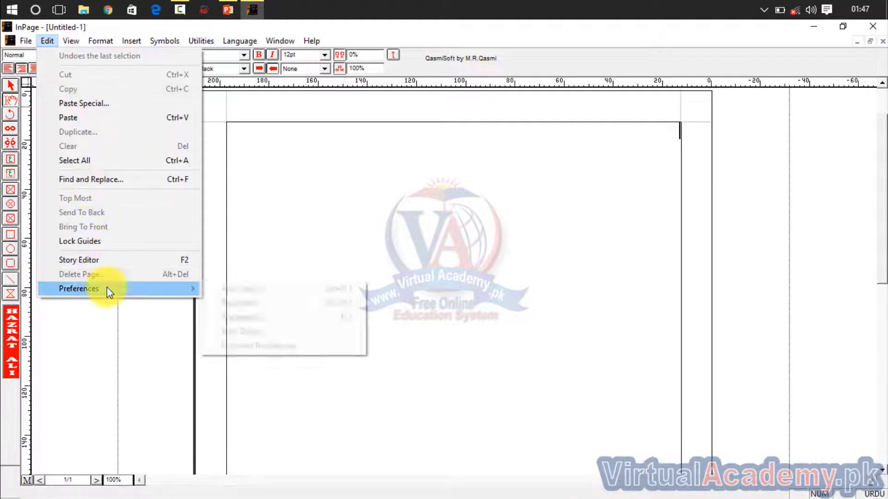
pyautogui.click(242, 348)
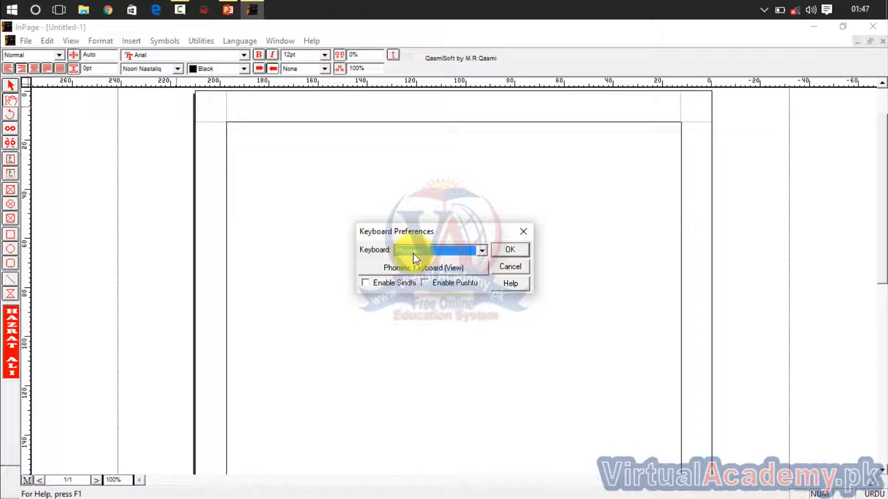
pyautogui.click(444, 270)
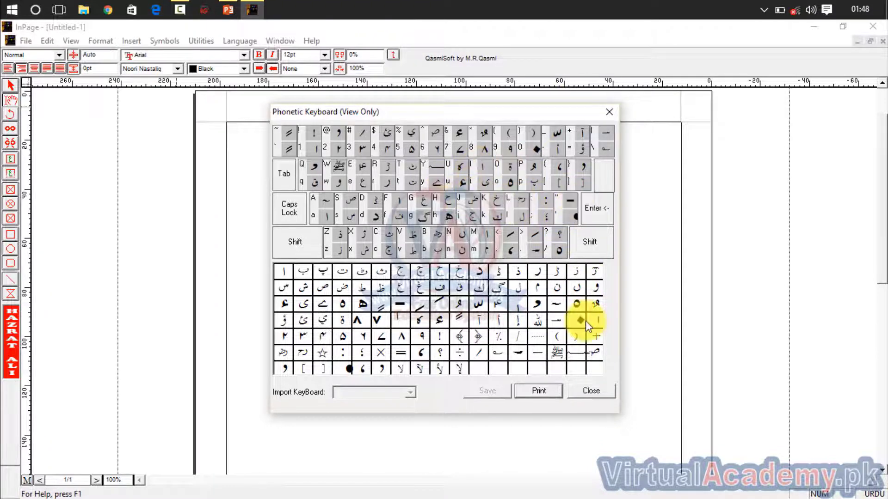
pyautogui.click(592, 391)
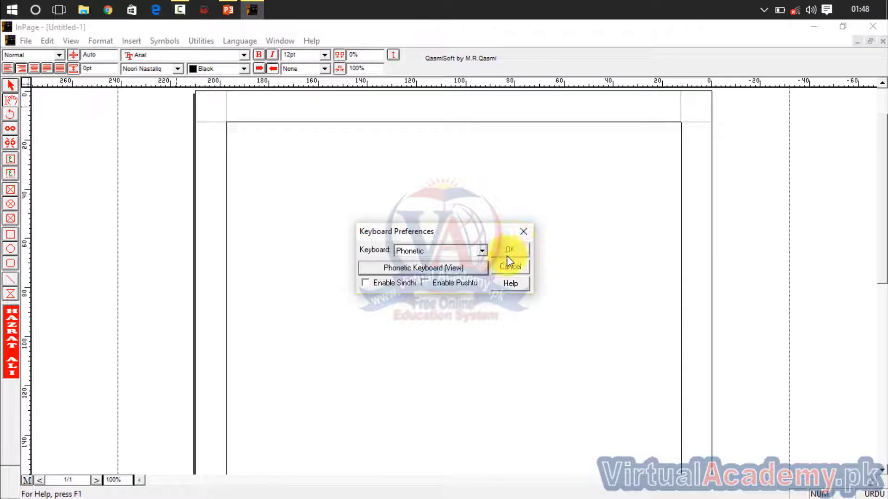
pyautogui.click(509, 249)
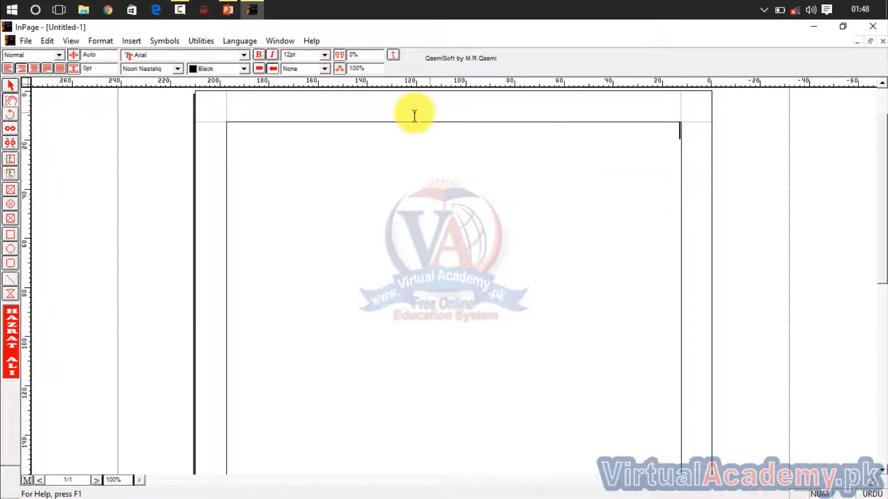
# - Set the character size to 36pt for the empty text frame
pyautogui.click(322, 54)
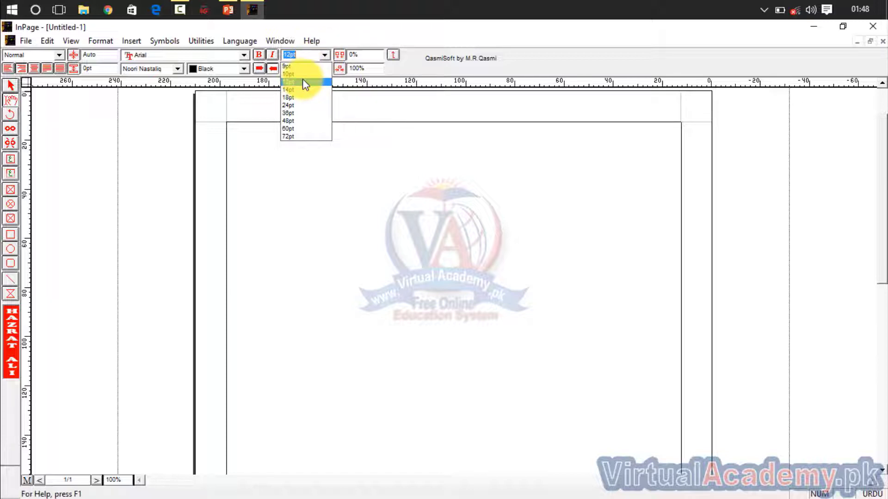
pyautogui.click(301, 113)
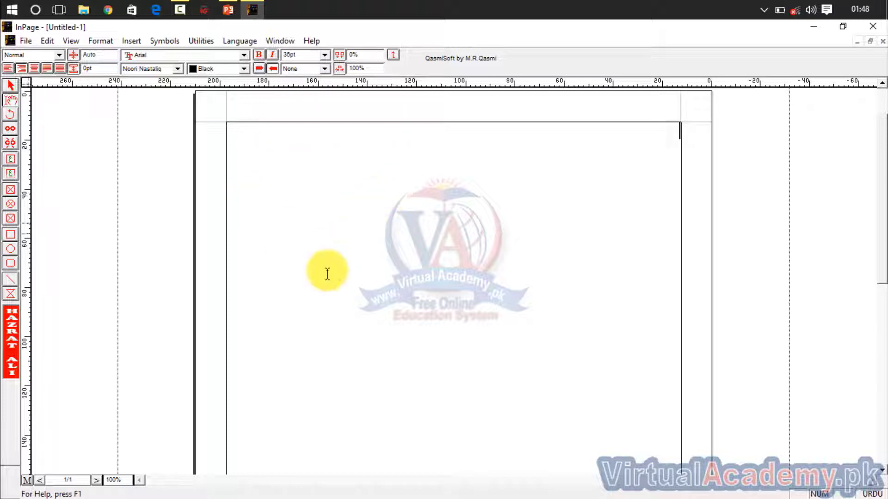
pyautogui.click(309, 54)
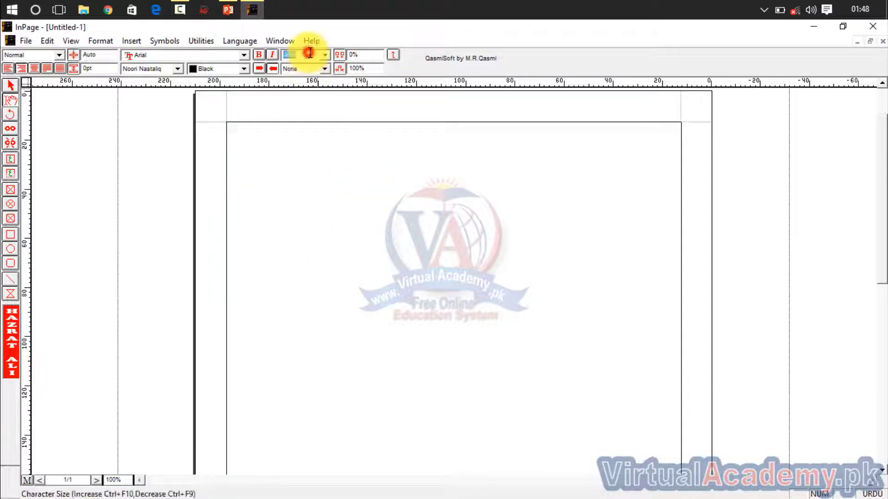
pyautogui.click(324, 54)
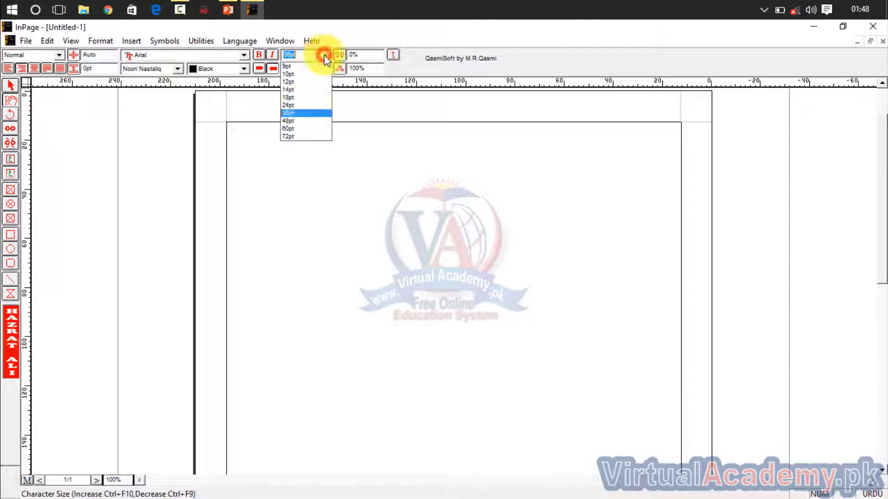
pyautogui.click(301, 114)
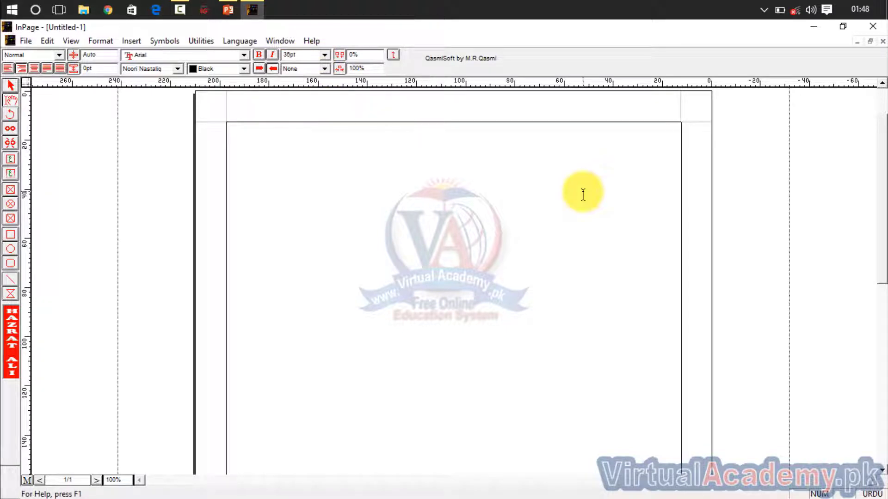
# - Enter the Urdu phrase "پاکستان ذندہ باد" on the first line of the page, correcting mistyped letters
pyautogui.write('پاکستان')
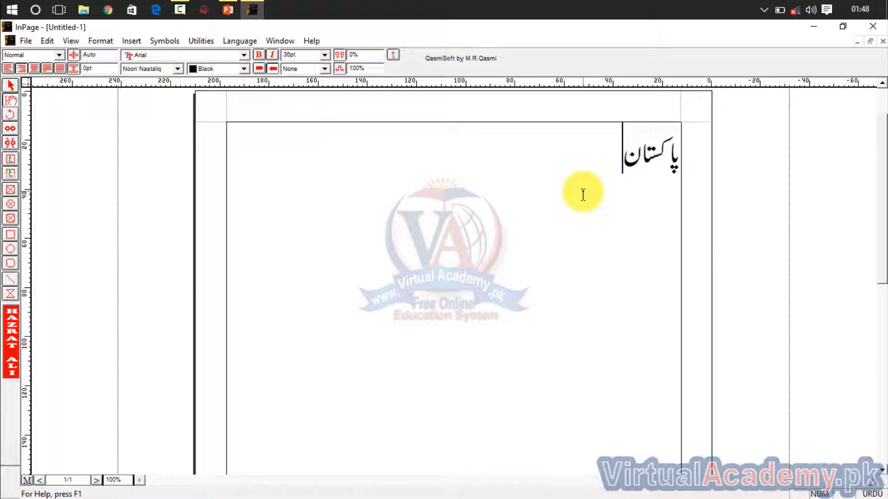
pyautogui.write(' دن')
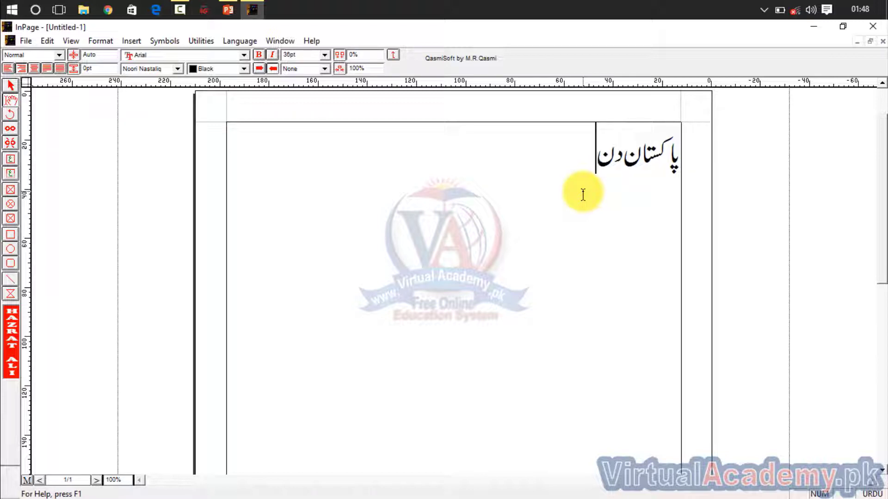
pyautogui.press('BackSpace')
pyautogui.press('BackSpace')
pyautogui.write('ذ')
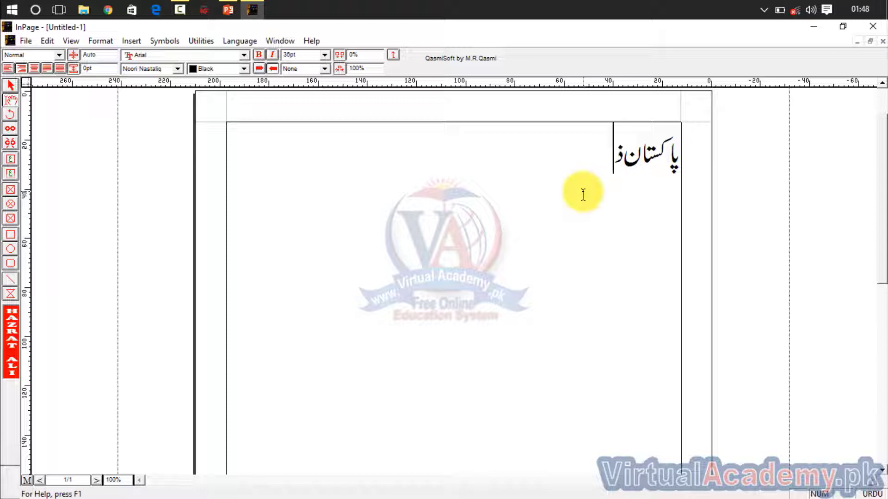
pyautogui.write('ندہ')
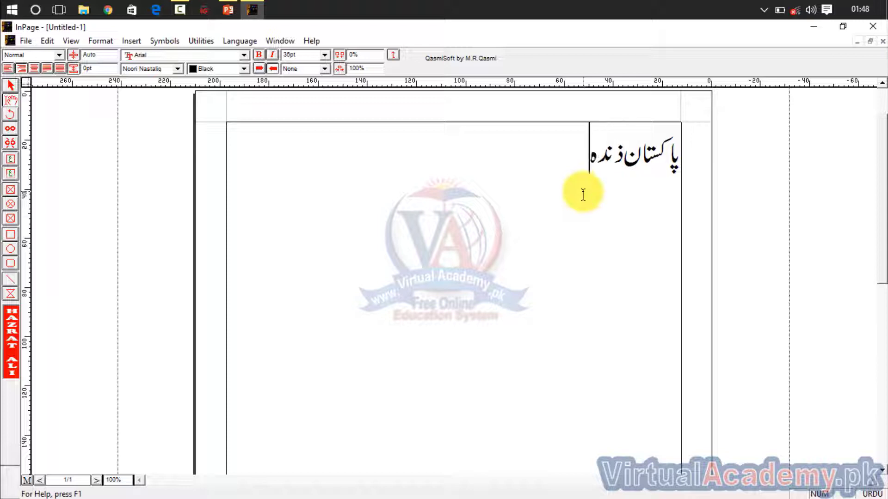
pyautogui.write(' باع')
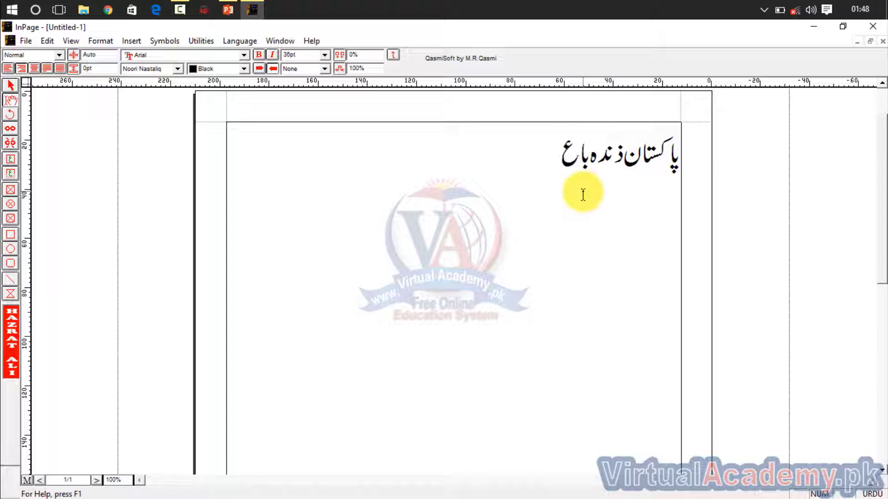
pyautogui.press('BackSpace')
pyautogui.write('د')
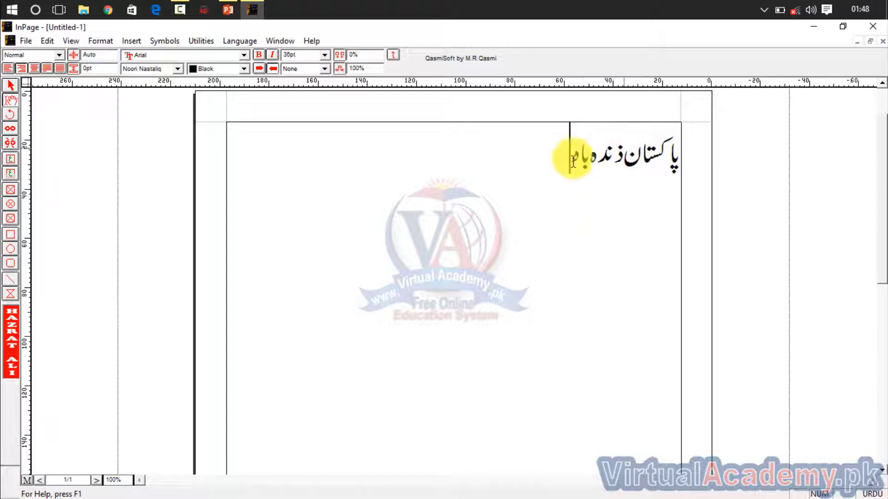
# - Copy the phrase "پاکستان ذندہ باد" and paste it twice at the end of the same line
pyautogui.moveTo(575, 162); pyautogui.dragTo(684, 168)
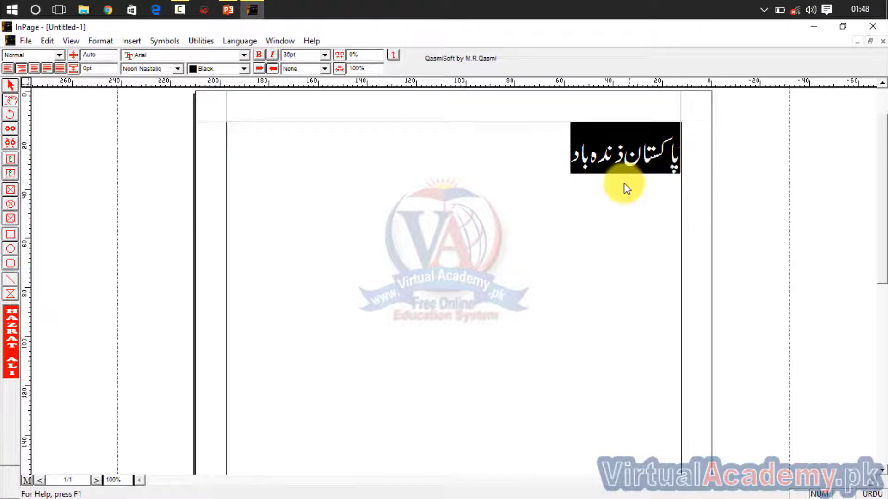
pyautogui.hotkey('ctrl', 'c')
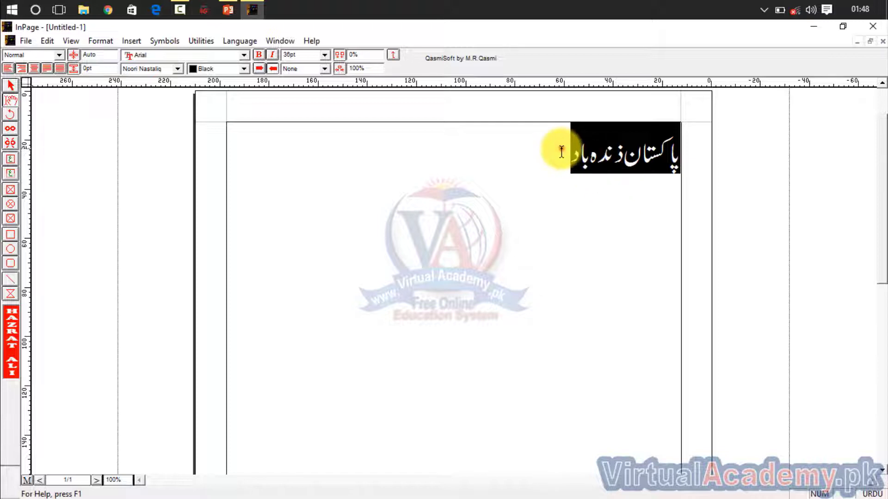
pyautogui.click(571, 153)
pyautogui.hotkey('ctrl', 'v')
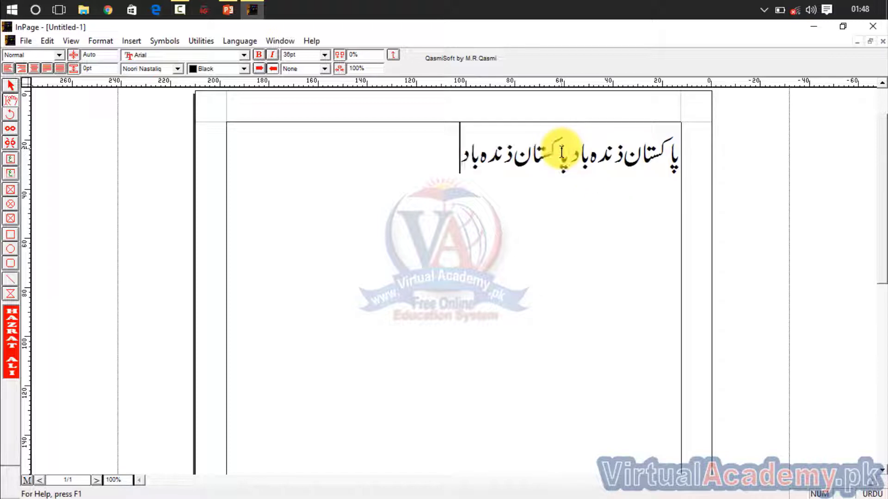
pyautogui.hotkey('ctrl', 'v')
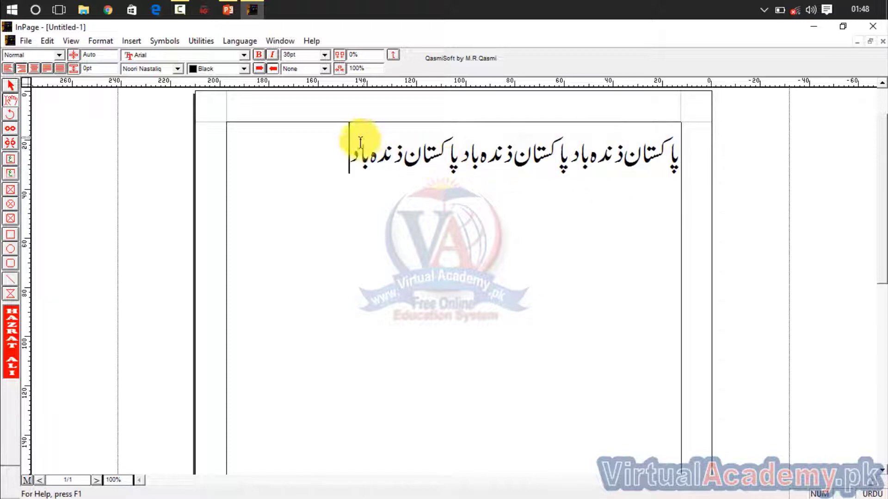
# - Copy the whole first line and paste it on two new lines below
pyautogui.moveTo(351, 153); pyautogui.dragTo(680, 162)
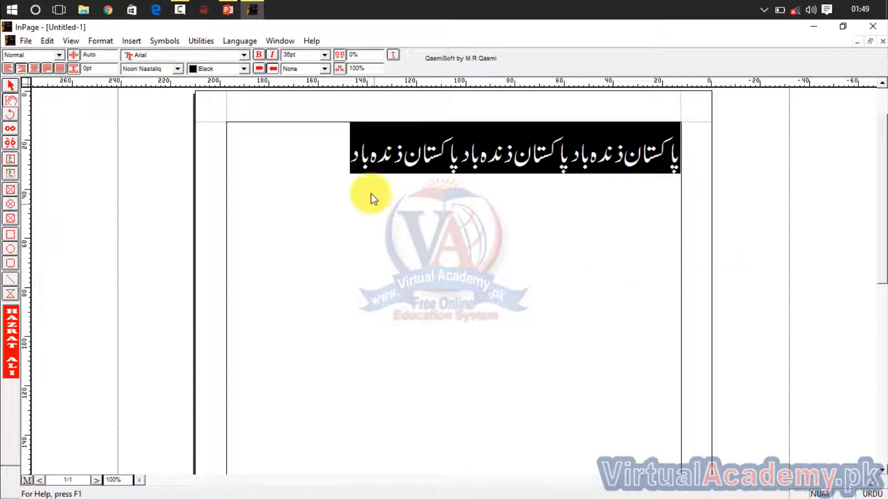
pyautogui.click(348, 167)
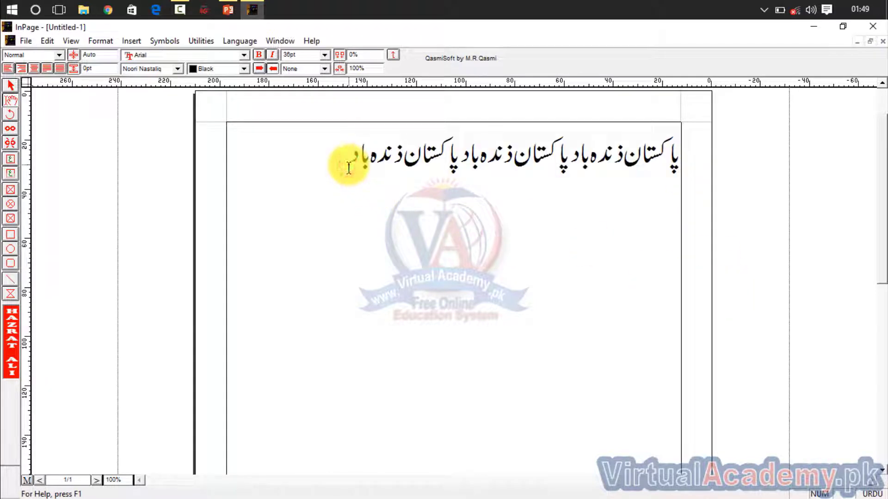
pyautogui.press('Return')
pyautogui.hotkey('ctrl', 'v')
pyautogui.press('Return')
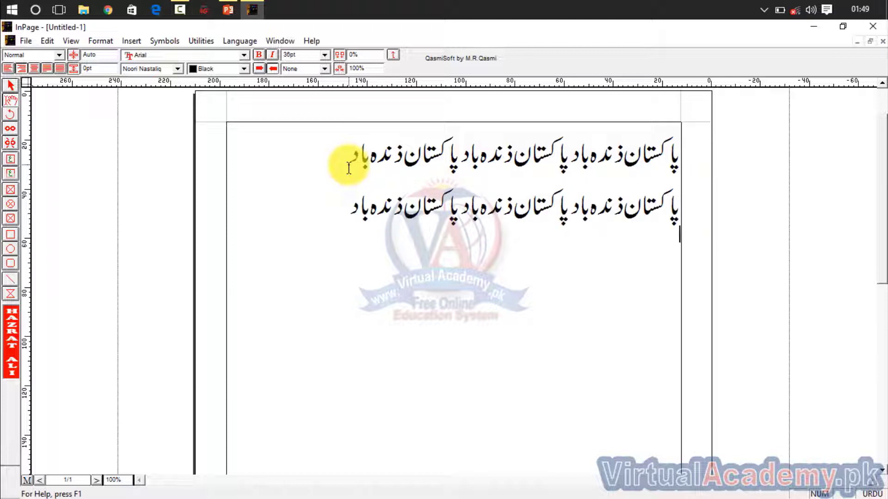
pyautogui.hotkey('ctrl', 'v')
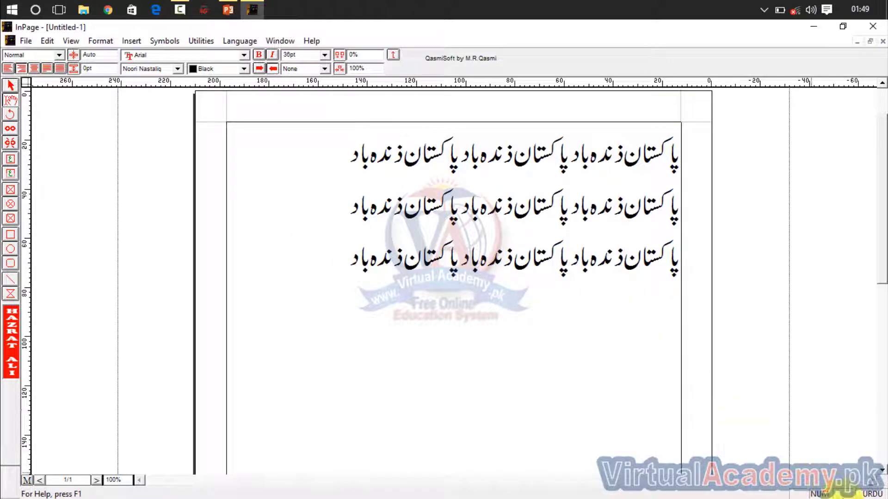
# - Switch the typing language to English, select all three lines and check the available style sheets
pyautogui.click(872, 494)
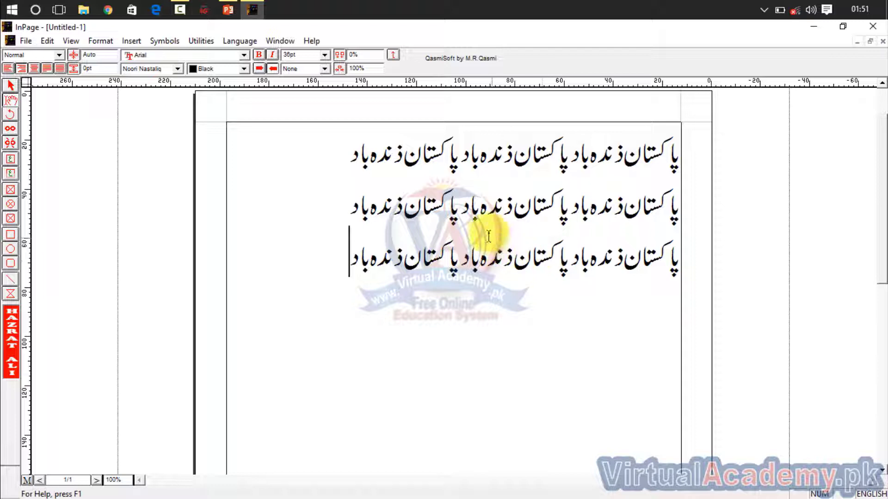
pyautogui.moveTo(345, 259); pyautogui.dragTo(688, 166)
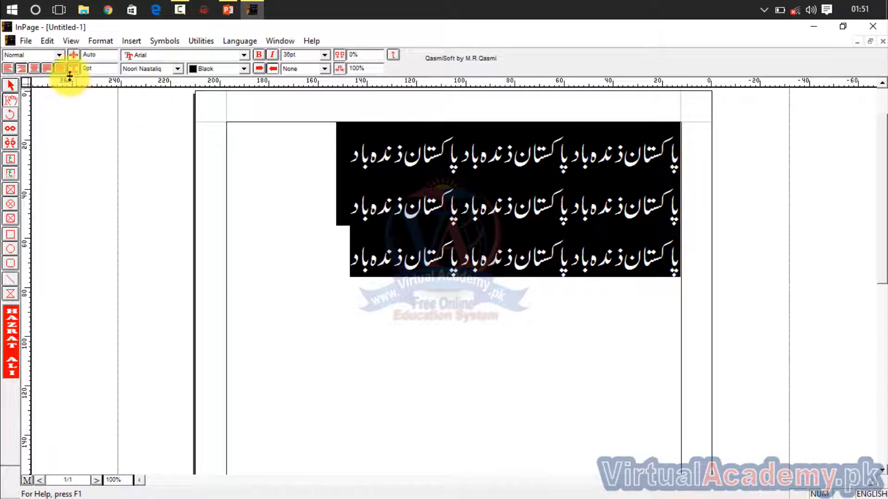
pyautogui.click(64, 58)
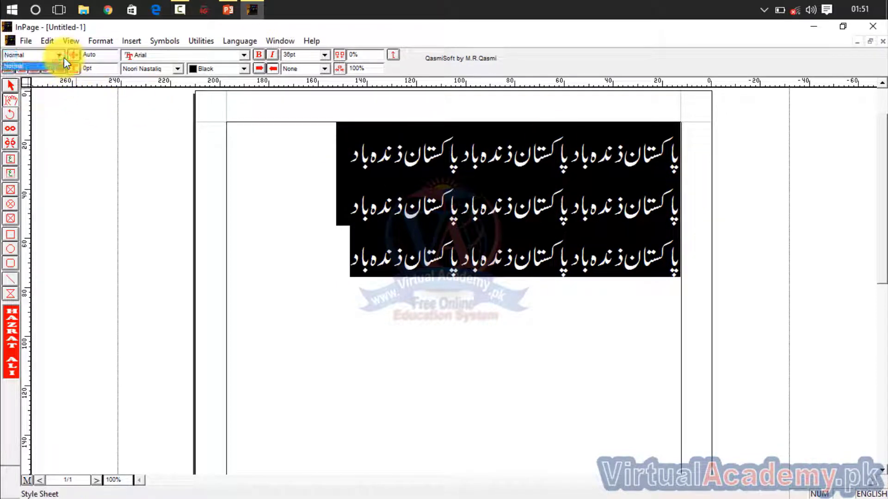
pyautogui.click(63, 58)
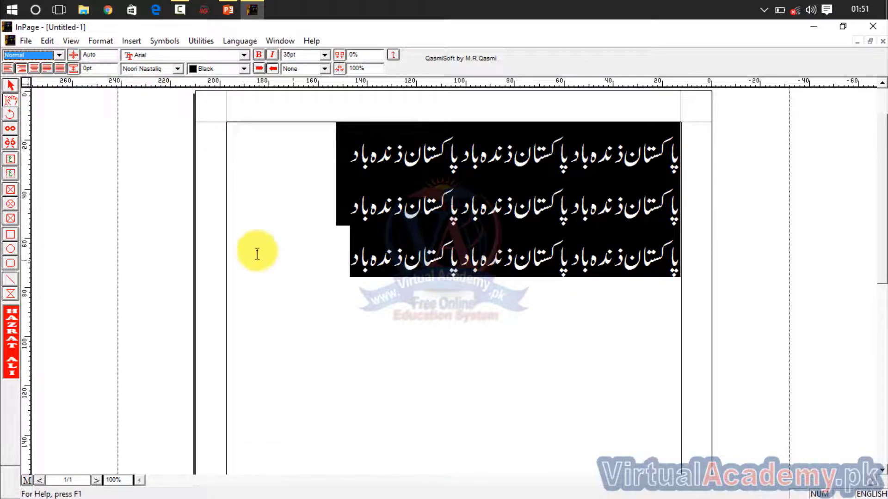
# - Try left, right, center, justify, full justify and again left alignment on the three selected lines
pyautogui.click(9, 69)
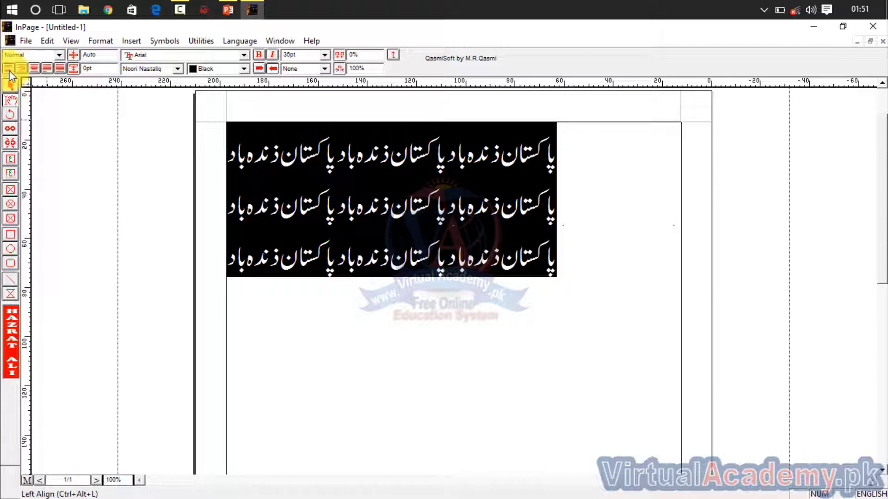
pyautogui.click(21, 69)
pyautogui.click(34, 68)
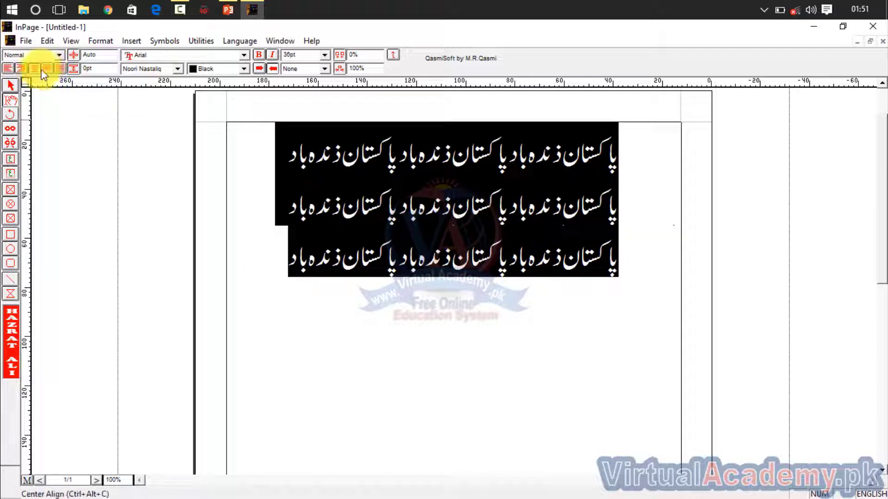
pyautogui.click(47, 68)
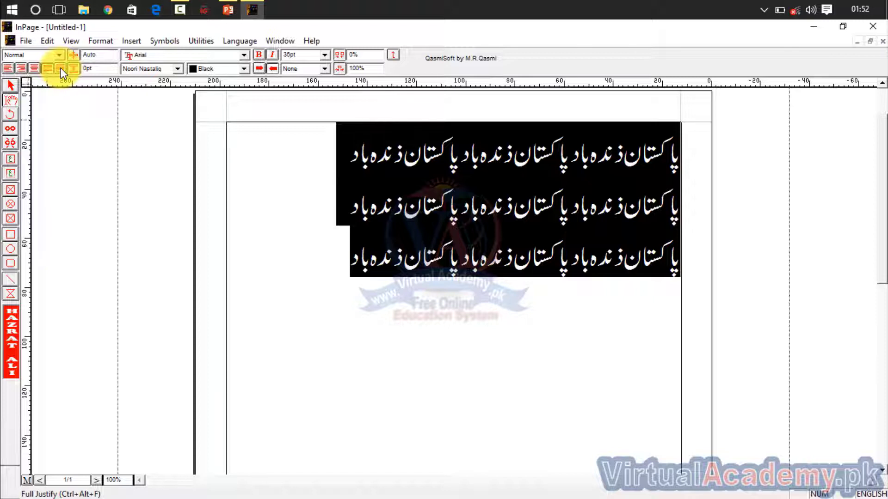
pyautogui.click(60, 67)
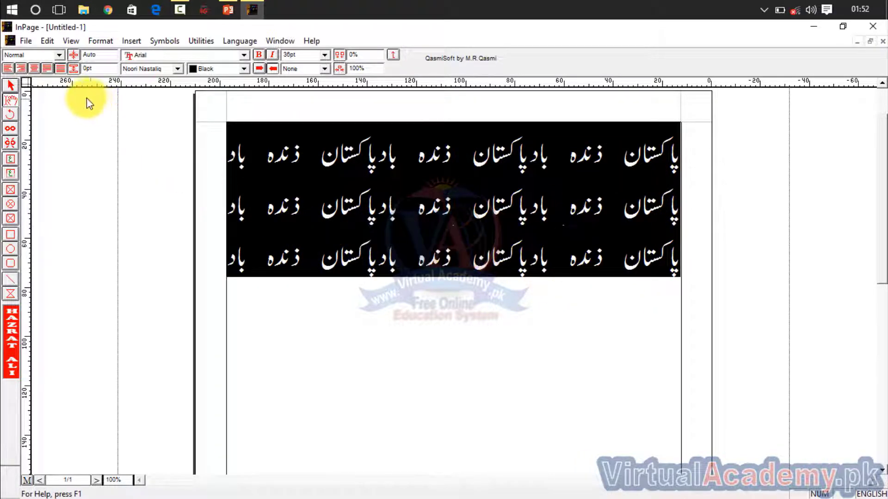
pyautogui.click(8, 69)
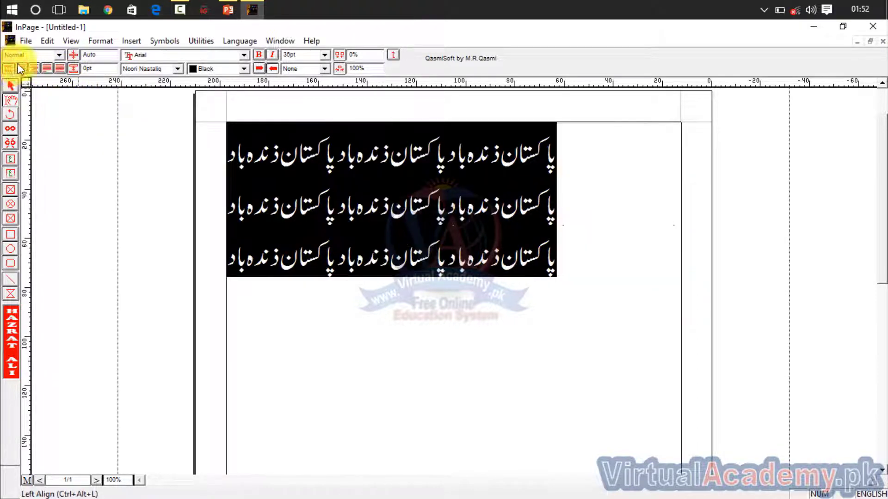
# - Justify the three selected lines and place the cursor at the end of the last one
pyautogui.click(46, 67)
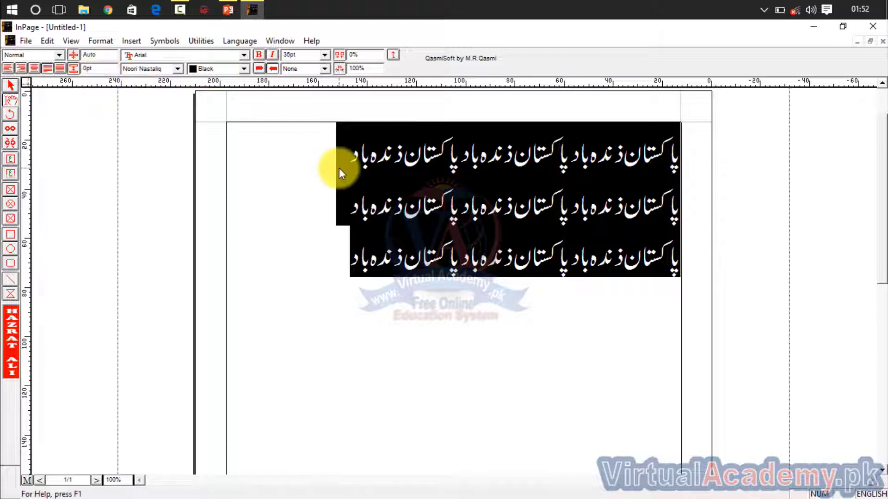
pyautogui.click(358, 353)
pyautogui.click(334, 270)
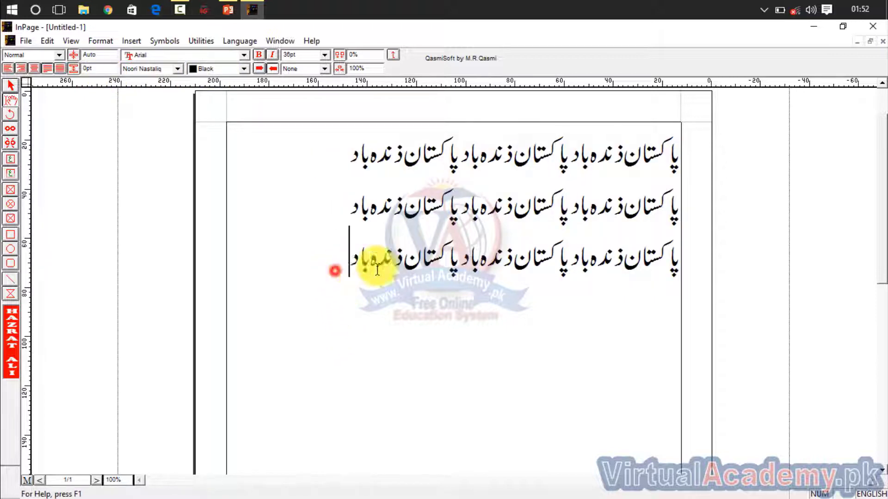
# - Select all three Urdu lines and try inter-line spacings of 5 pt and 10 pt
pyautogui.moveTo(376, 270); pyautogui.dragTo(690, 169)
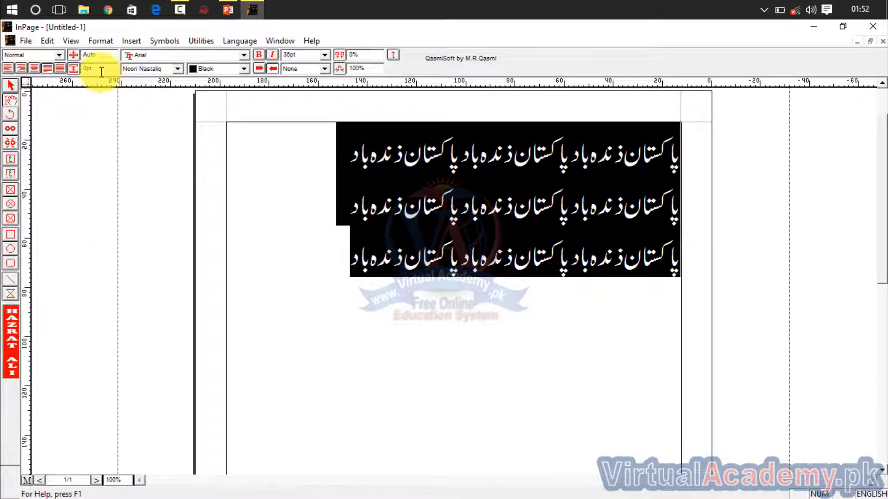
pyautogui.moveTo(102, 71); pyautogui.dragTo(77, 72)
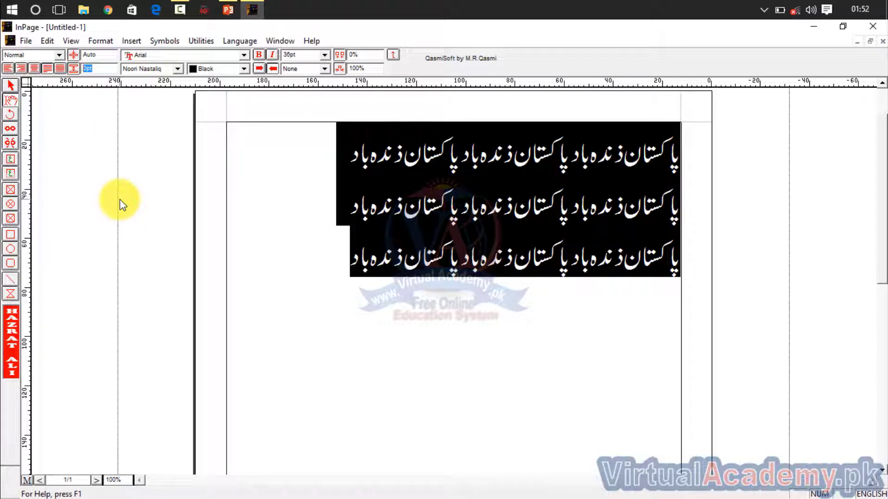
pyautogui.write('5')
pyautogui.press('Return')
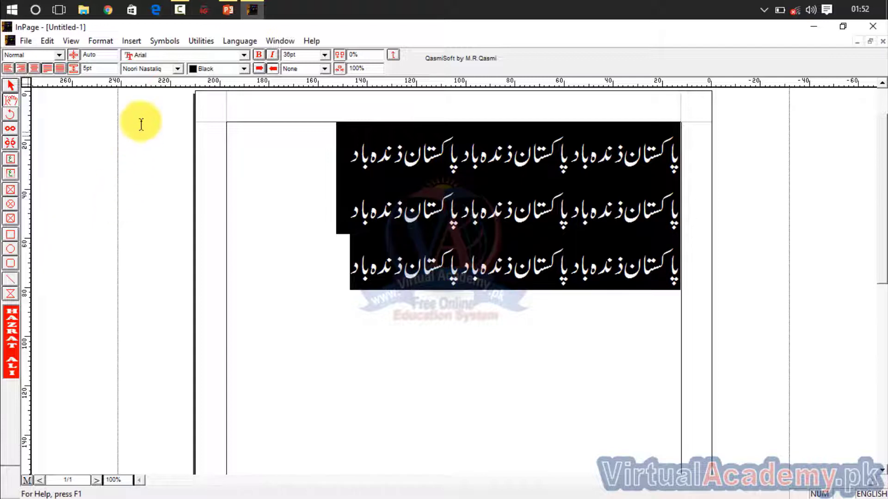
pyautogui.write('10')
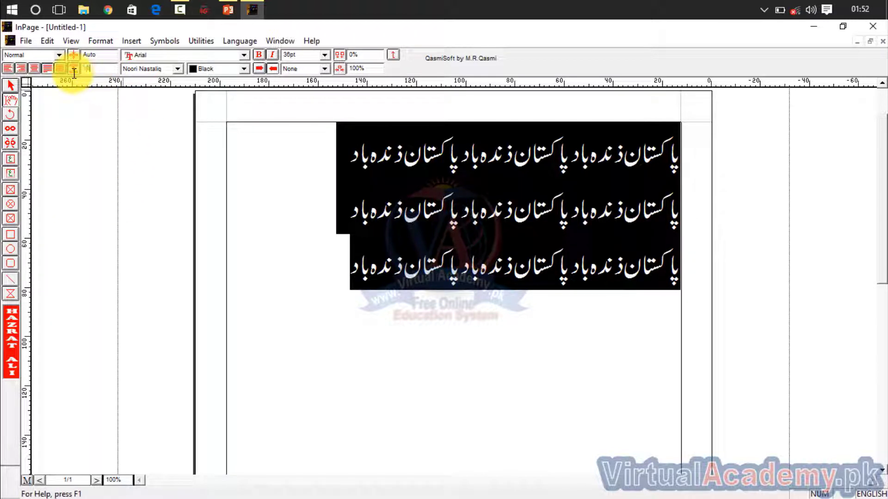
pyautogui.press('Return')
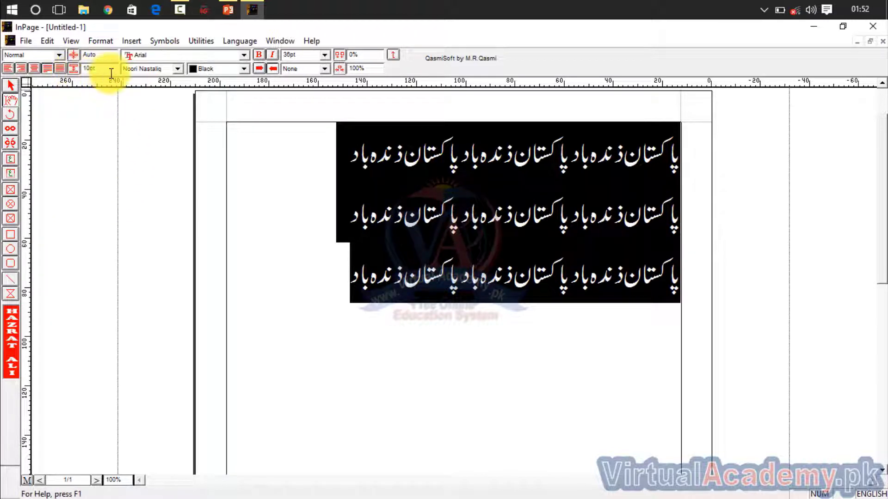
# - Try inter-line spacings of 20 pt and 30 pt on the three selected lines and reset the spacing to 0
pyautogui.moveTo(111, 73); pyautogui.dragTo(57, 73)
pyautogui.write('20')
pyautogui.press('Return')
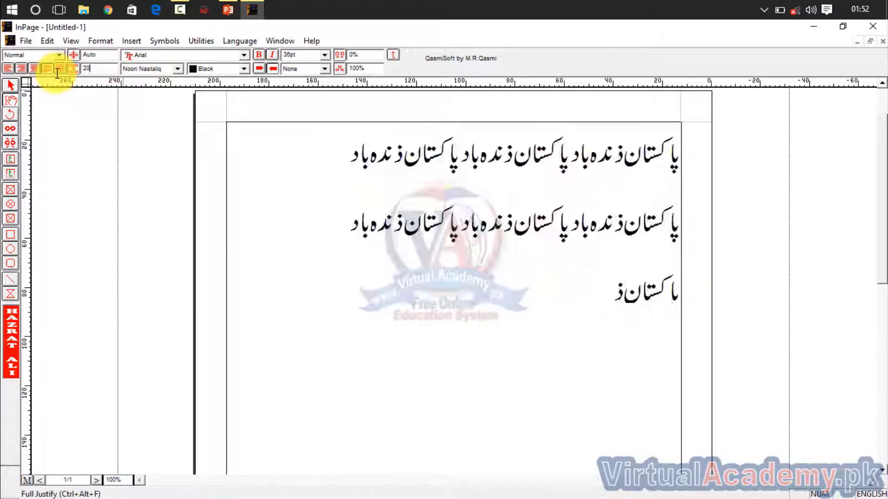
pyautogui.moveTo(101, 66); pyautogui.dragTo(60, 68)
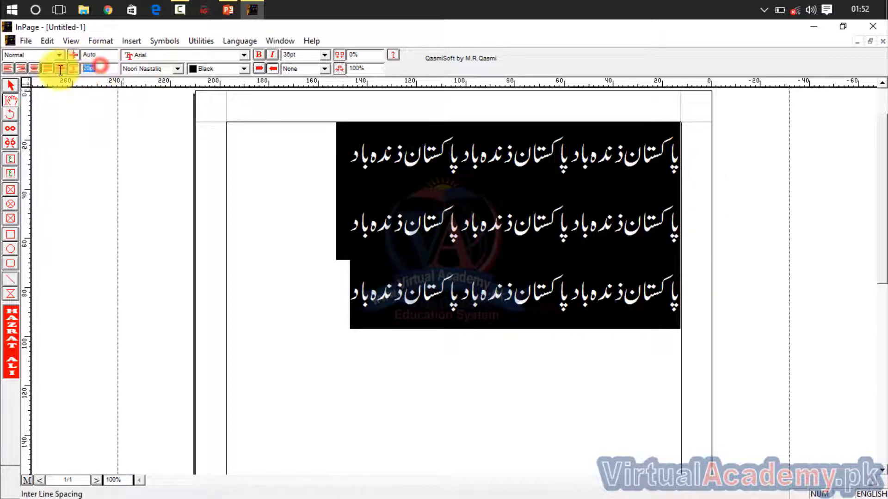
pyautogui.write('30')
pyautogui.press('Return')
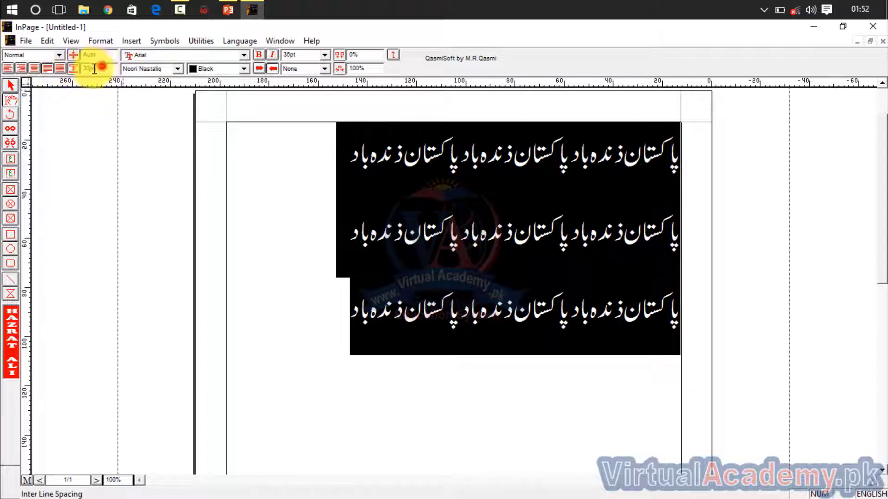
pyautogui.moveTo(103, 68); pyautogui.dragTo(56, 75)
pyautogui.write('0')
pyautogui.press('Return')
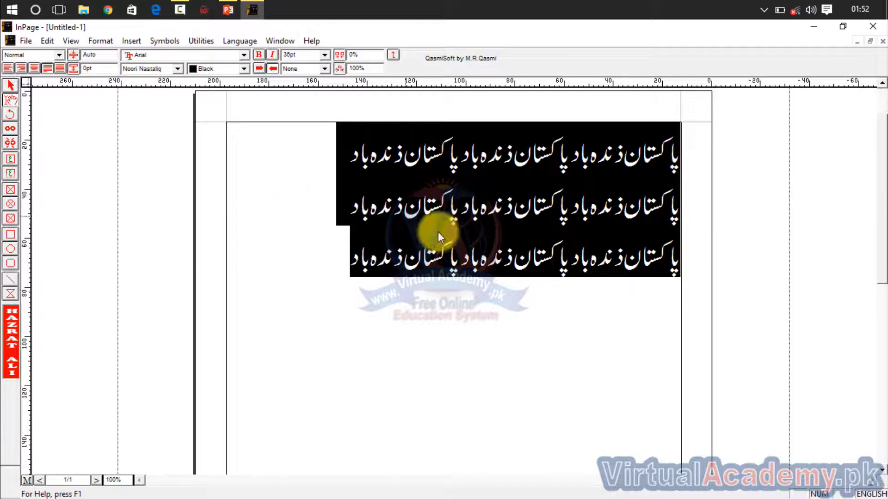
# - Try line leading of 5 pt and 30 pt on the three selected lines
pyautogui.moveTo(96, 55); pyautogui.dragTo(79, 56)
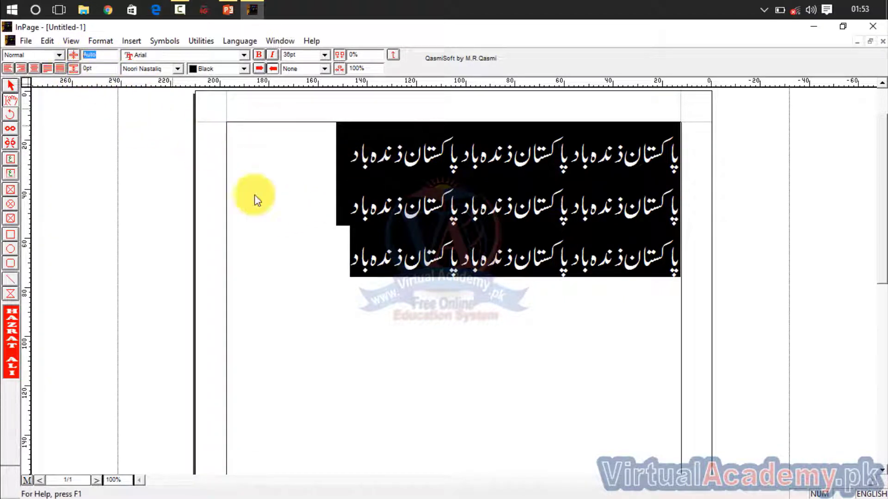
pyautogui.moveTo(108, 56); pyautogui.dragTo(72, 56)
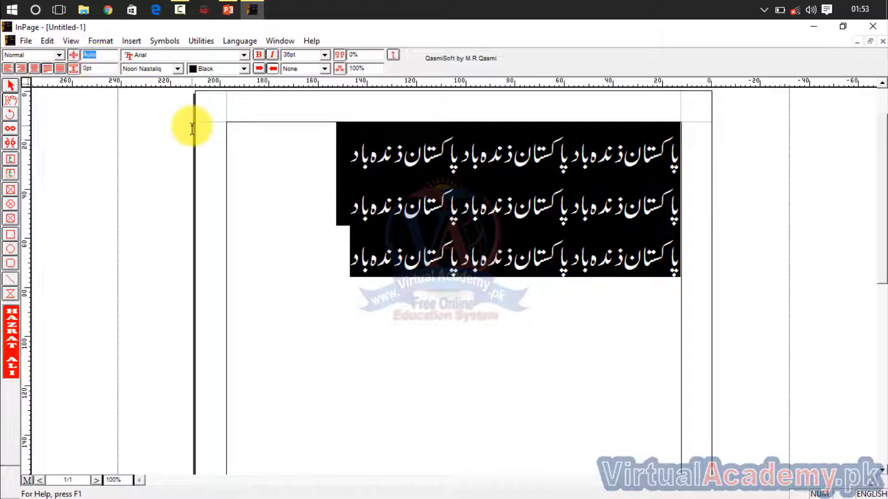
pyautogui.moveTo(104, 56); pyautogui.dragTo(78, 56)
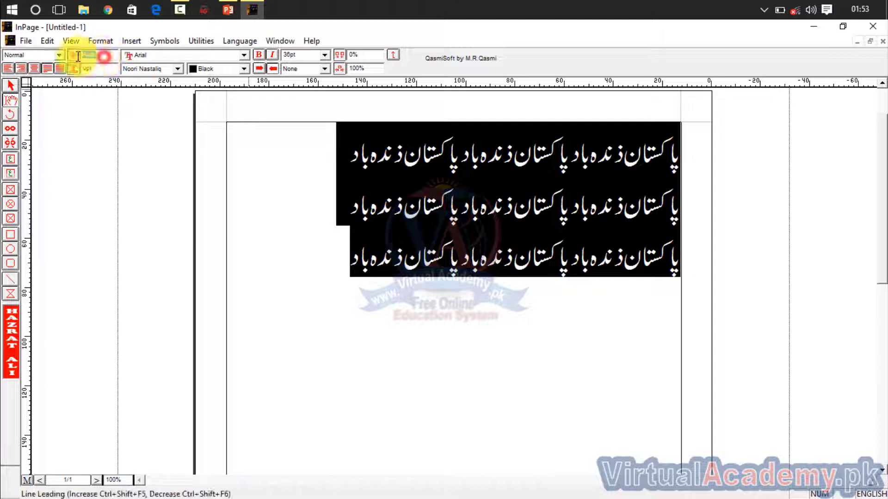
pyautogui.write('5pt')
pyautogui.press('Return')
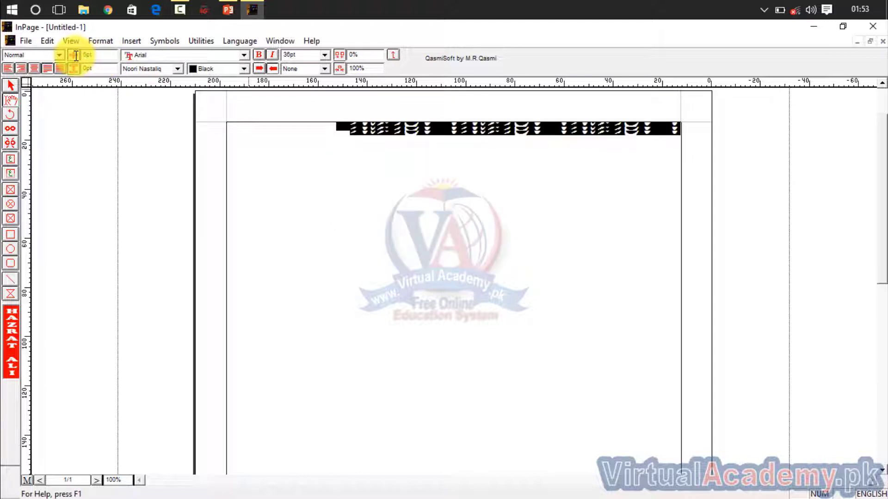
pyautogui.moveTo(99, 55); pyautogui.dragTo(64, 59)
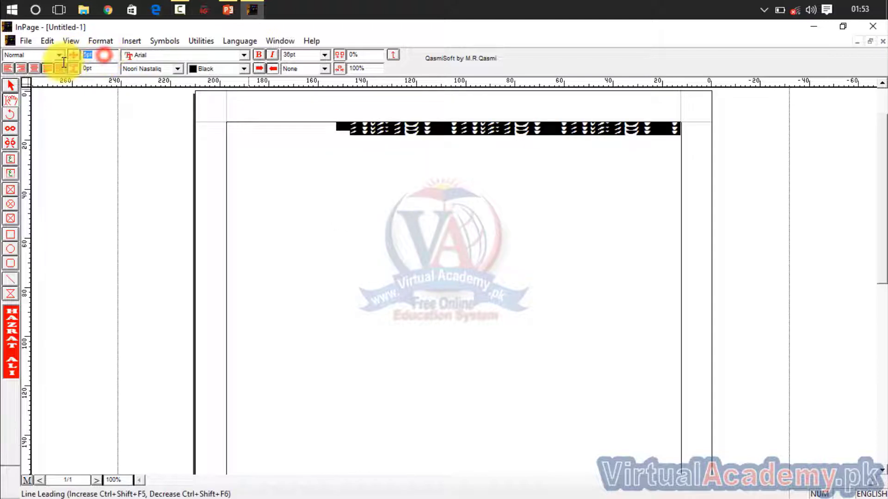
pyautogui.write('30')
pyautogui.press('Return')
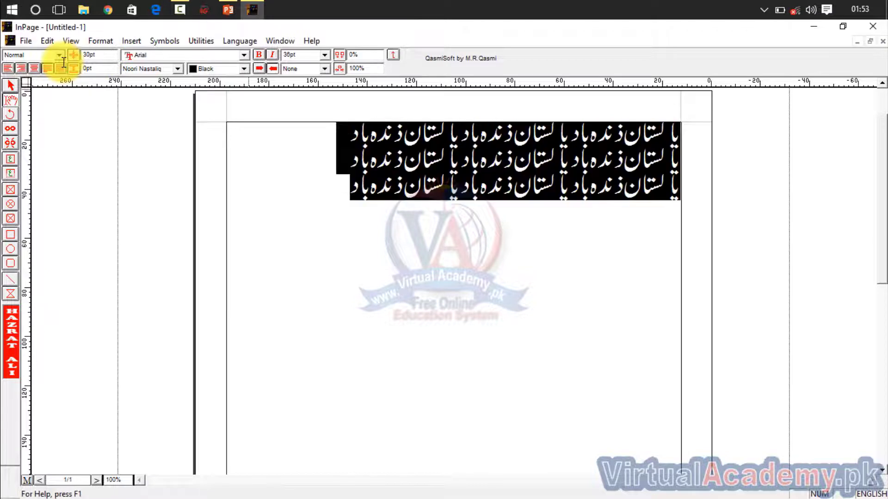
# - Increase the line leading of the selected lines to 40 pt and 50 pt
pyautogui.moveTo(99, 55); pyautogui.dragTo(64, 51)
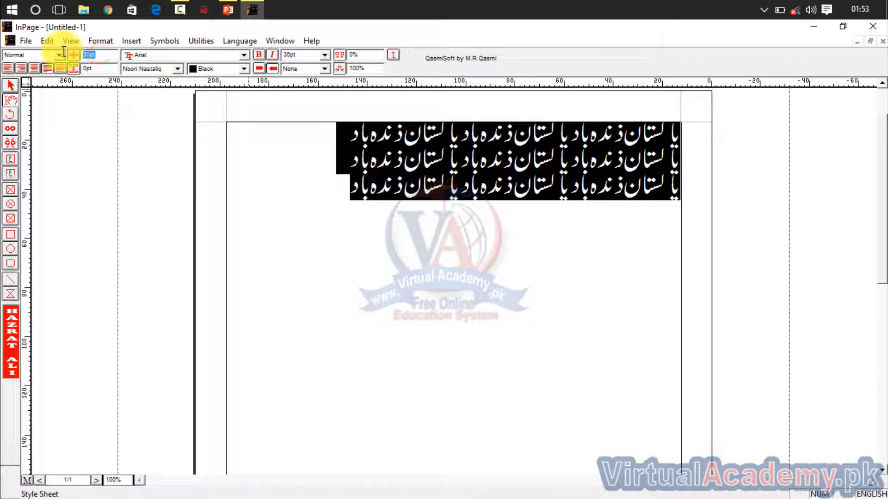
pyautogui.write('40')
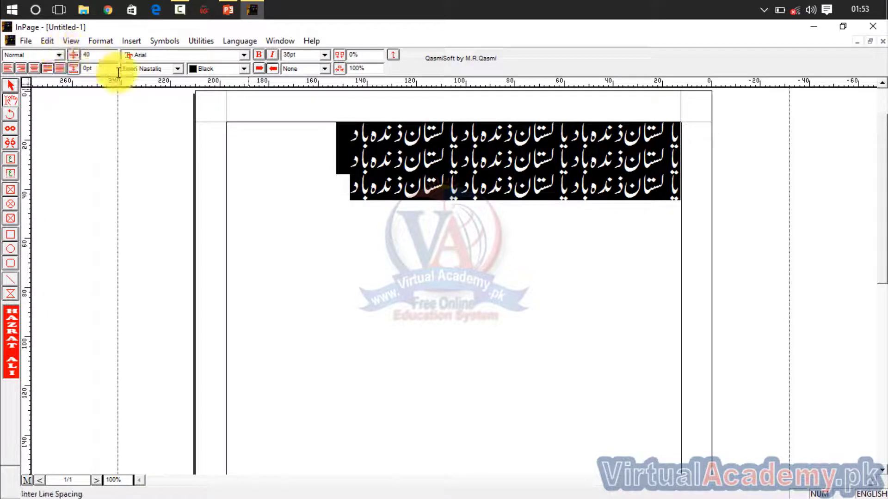
pyautogui.press('Return')
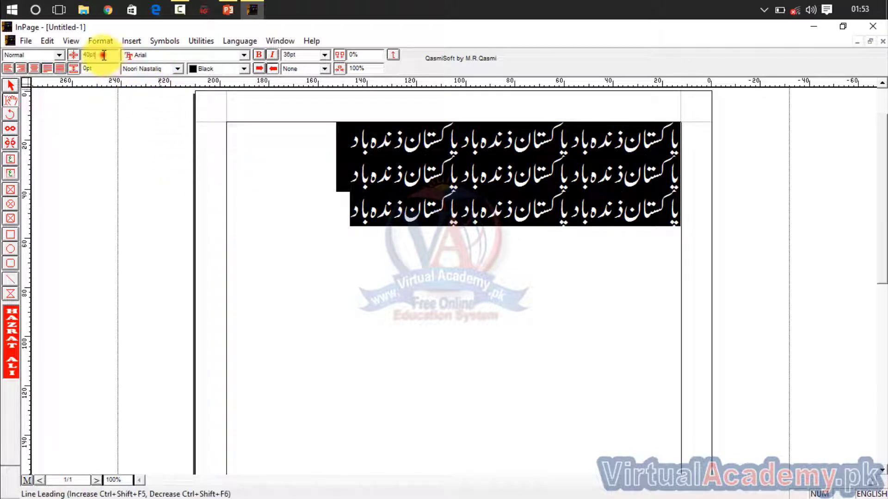
pyautogui.moveTo(105, 55); pyautogui.dragTo(63, 56)
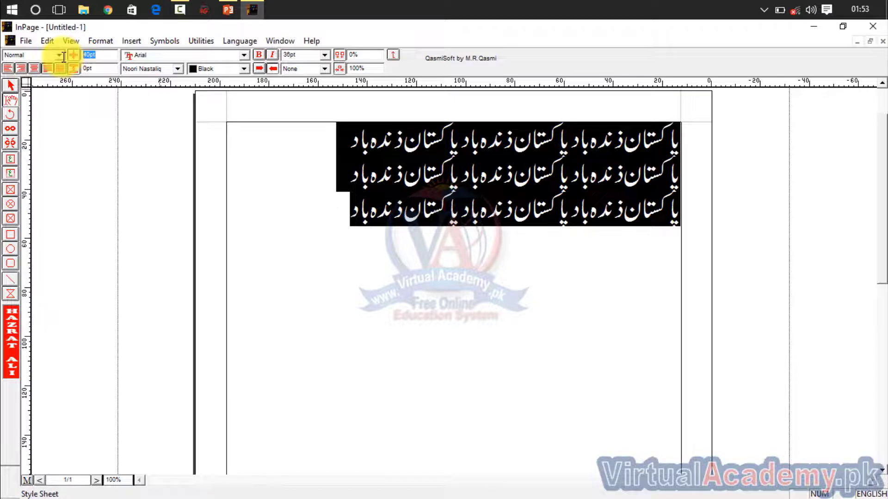
pyautogui.write('50')
pyautogui.press('Return')
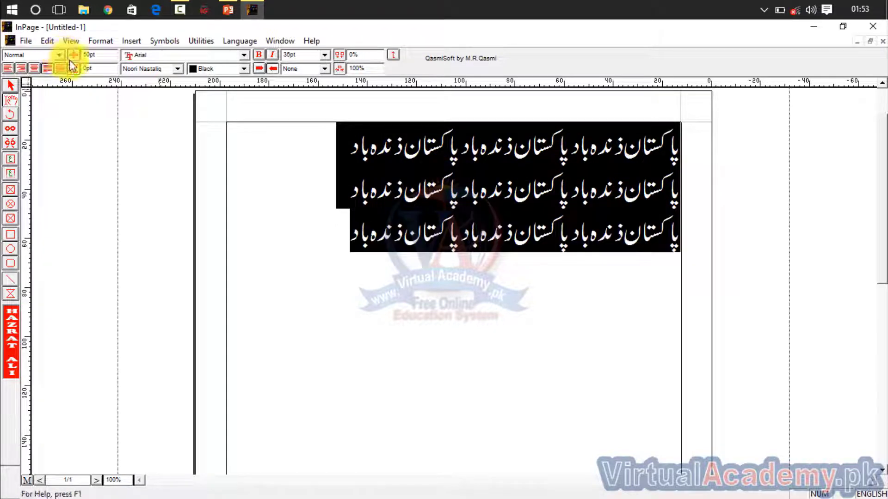
# - Try a line leading of 80 pt on the selected lines and restore the leading to Auto
pyautogui.moveTo(102, 57); pyautogui.dragTo(51, 58)
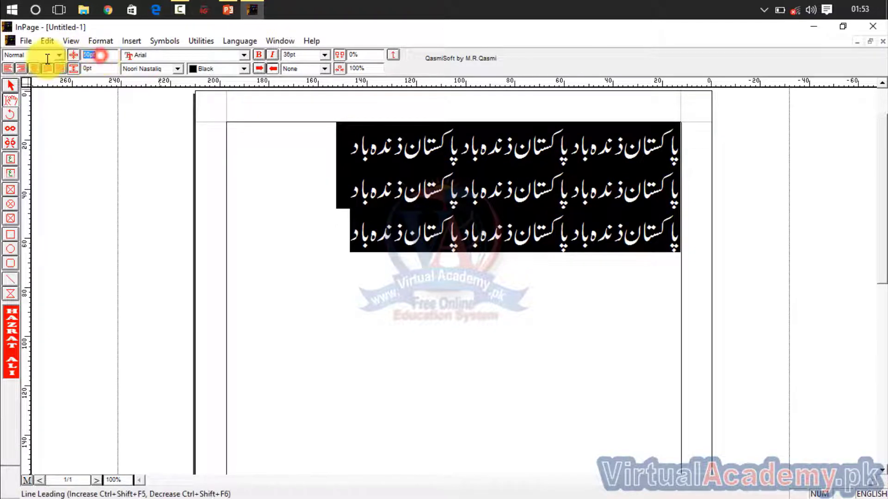
pyautogui.write('80')
pyautogui.press('Return')
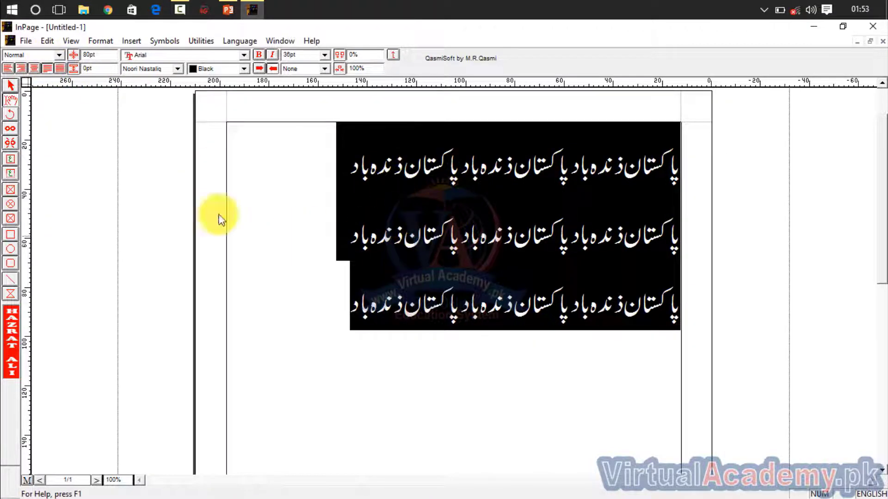
pyautogui.click(97, 69)
pyautogui.moveTo(97, 69); pyautogui.dragTo(74, 69)
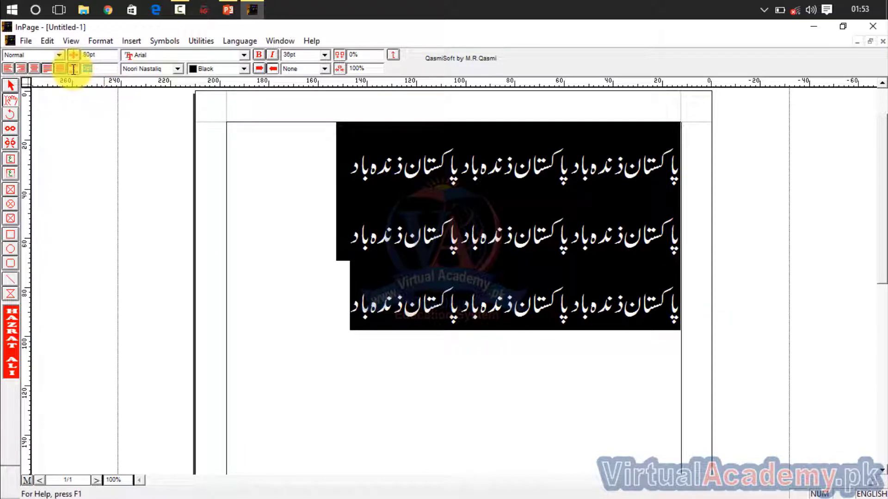
pyautogui.moveTo(108, 53); pyautogui.dragTo(60, 65)
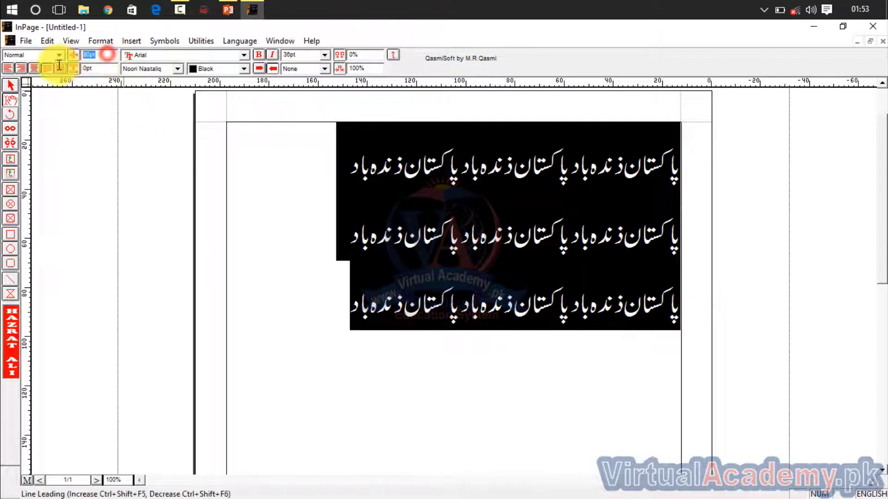
pyautogui.write('auto')
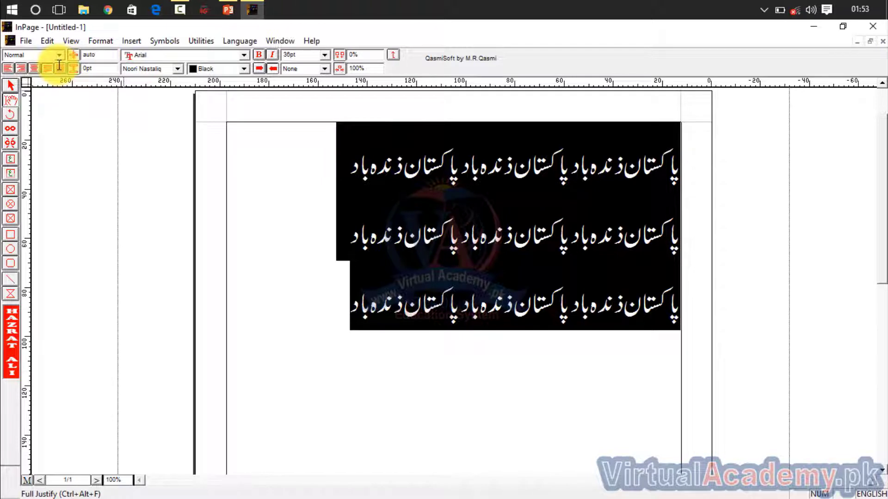
pyautogui.press('Return')
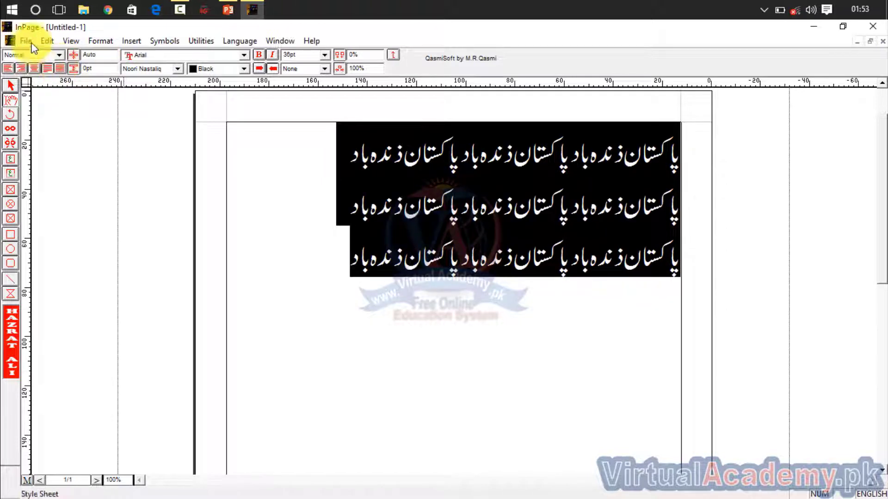
# - Reselect all three lines and try the Urdu fonts Noori Character and Aasaar on them
pyautogui.click(465, 388)
pyautogui.moveTo(349, 261); pyautogui.dragTo(438, 162)
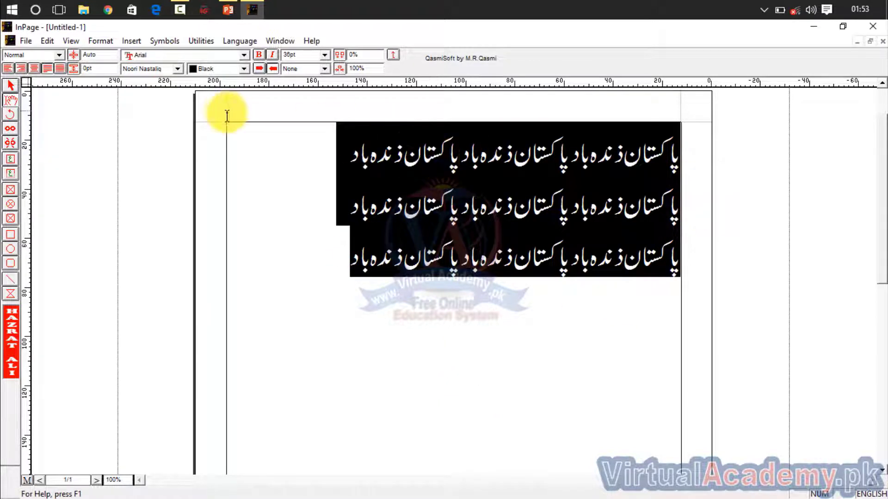
pyautogui.click(161, 70)
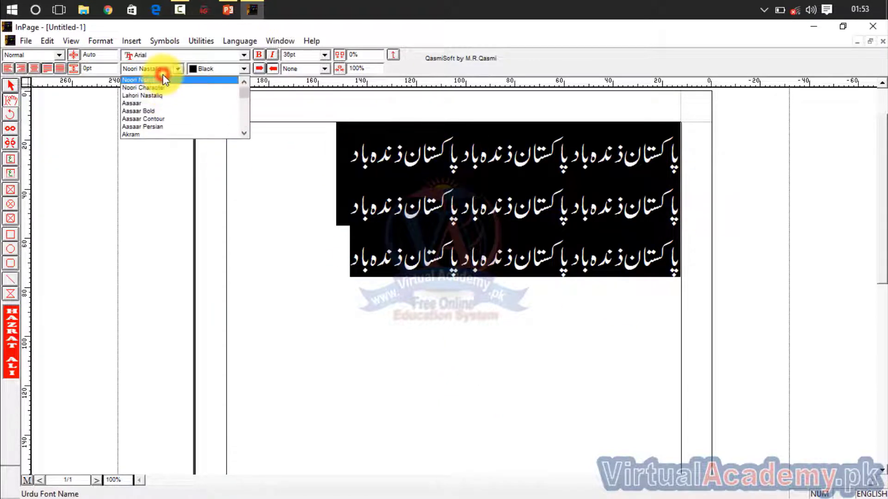
pyautogui.click(158, 86)
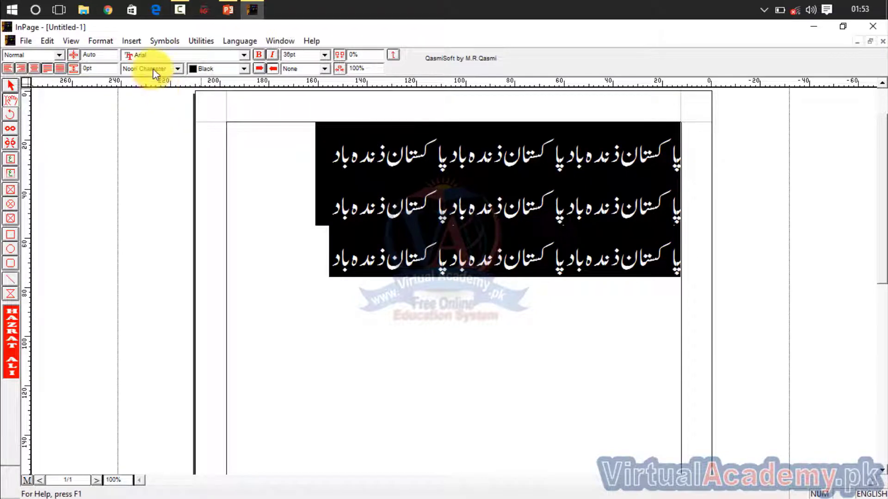
pyautogui.click(151, 69)
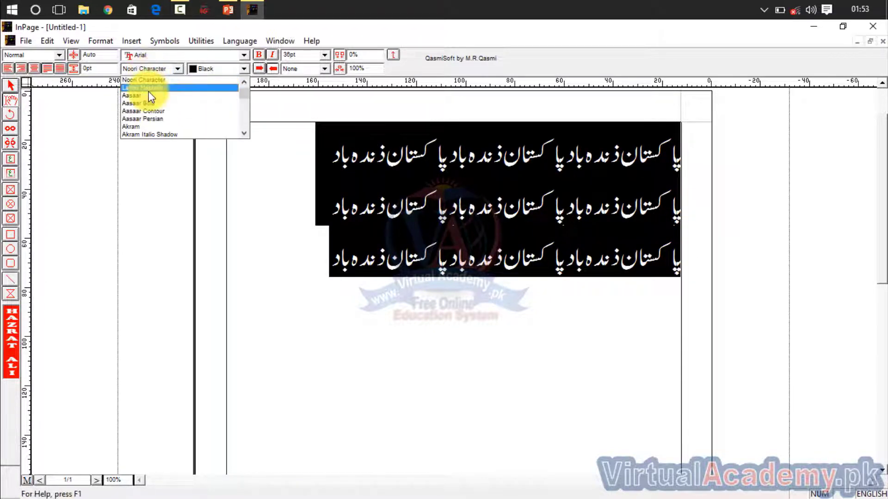
pyautogui.click(148, 91)
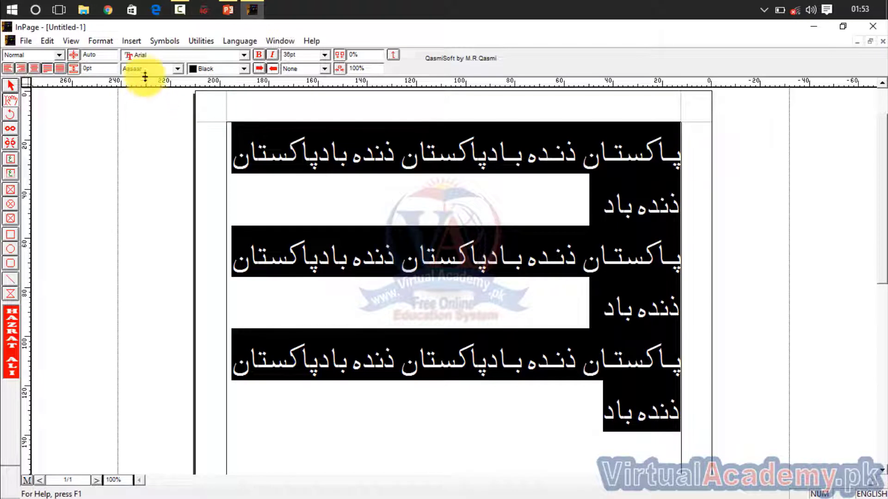
# - Try the Urdu fonts Aasaar Persian and Diwani on the three selected lines
pyautogui.click(144, 70)
pyautogui.click(144, 102)
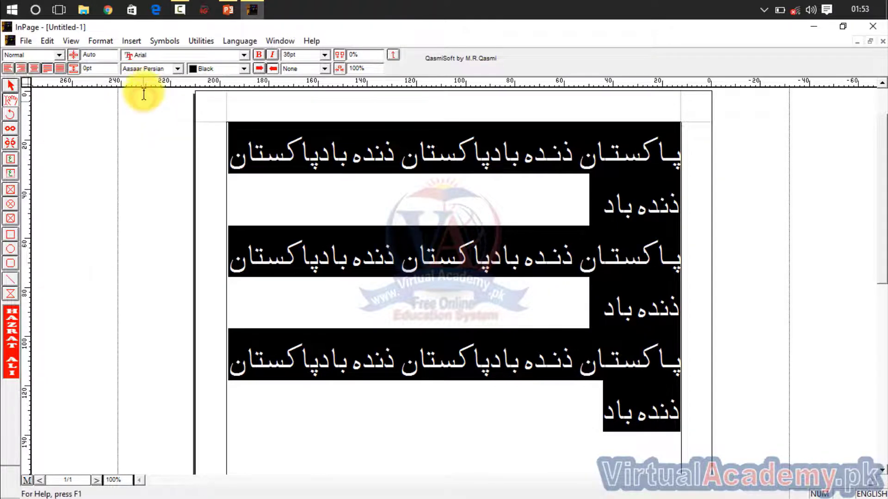
pyautogui.click(144, 70)
pyautogui.click(144, 110)
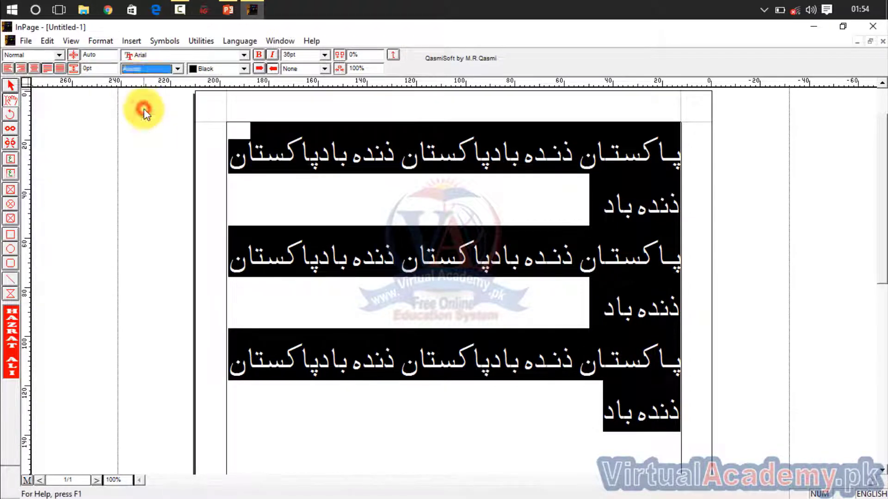
pyautogui.click(162, 73)
pyautogui.click(163, 129)
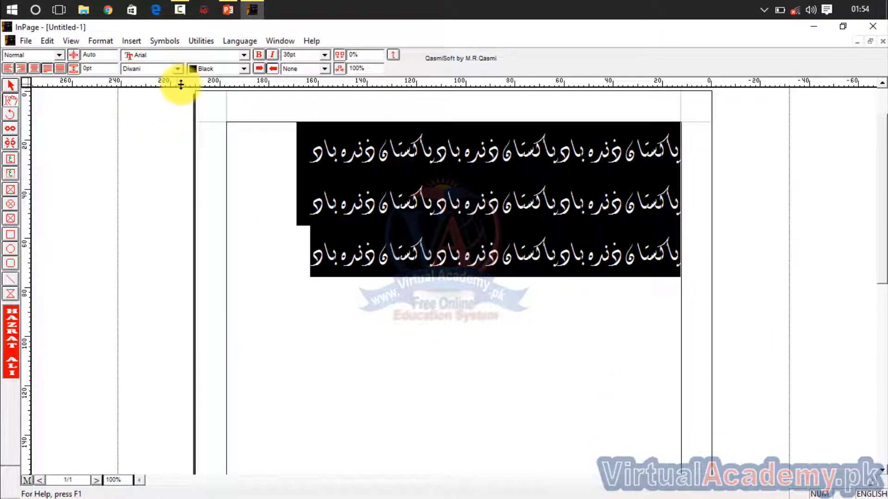
# - Try the decorative Urdu font Zakharif on the selected lines
pyautogui.click(178, 70)
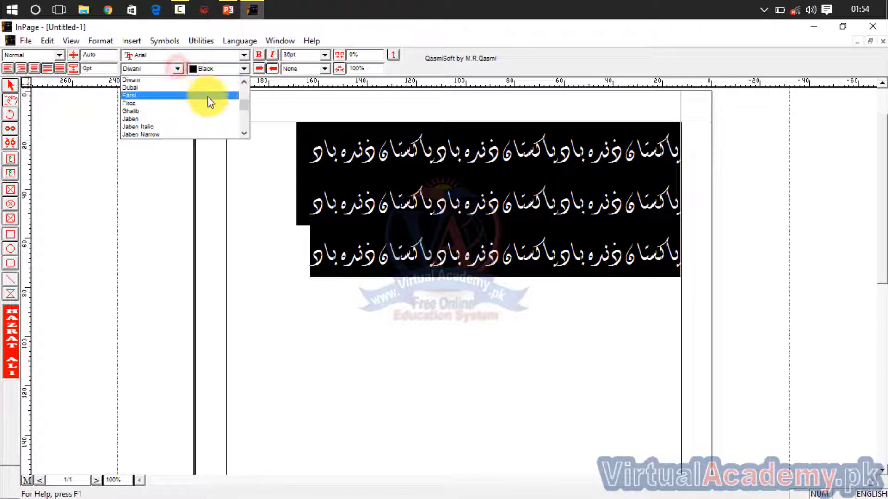
pyautogui.moveTo(243, 104); pyautogui.dragTo(240, 137)
pyautogui.click(190, 133)
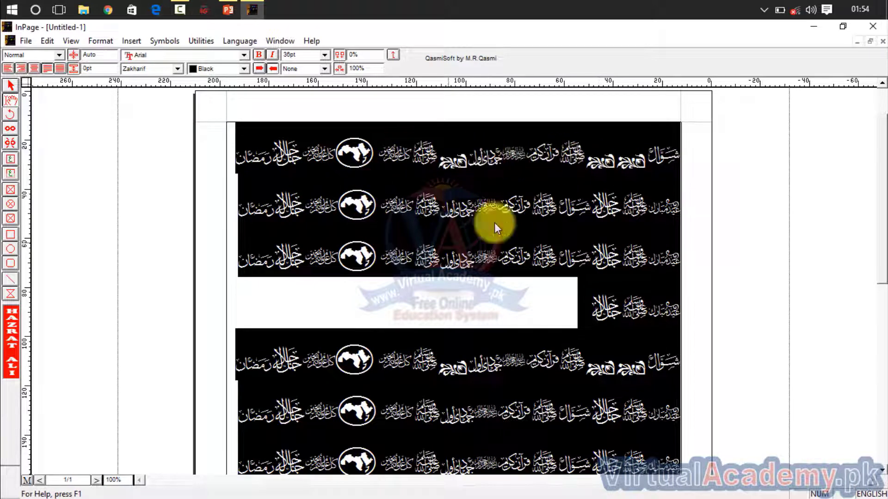
pyautogui.click(135, 69)
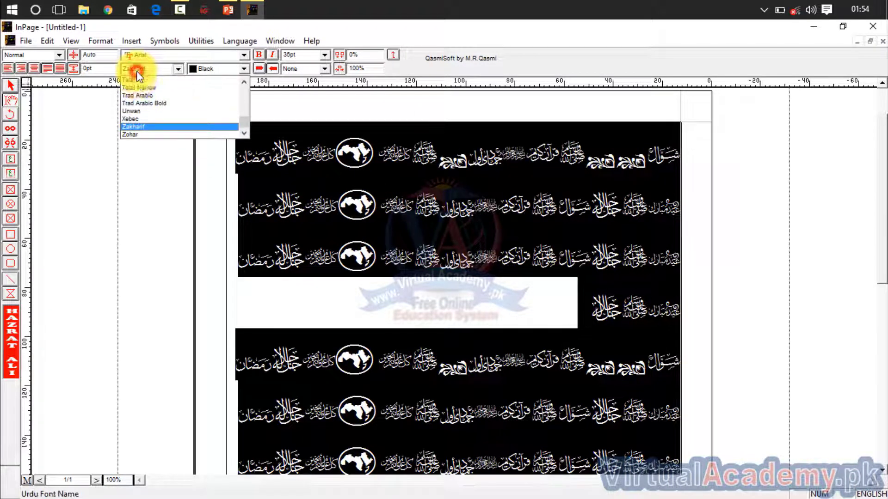
pyautogui.click(149, 126)
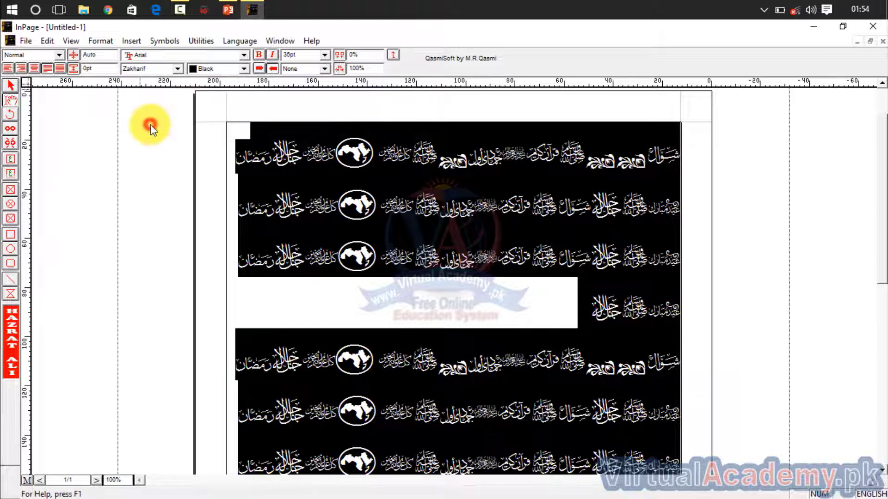
# - Try the Urdu font Unwan on the selected lines
pyautogui.click(146, 69)
pyautogui.click(145, 110)
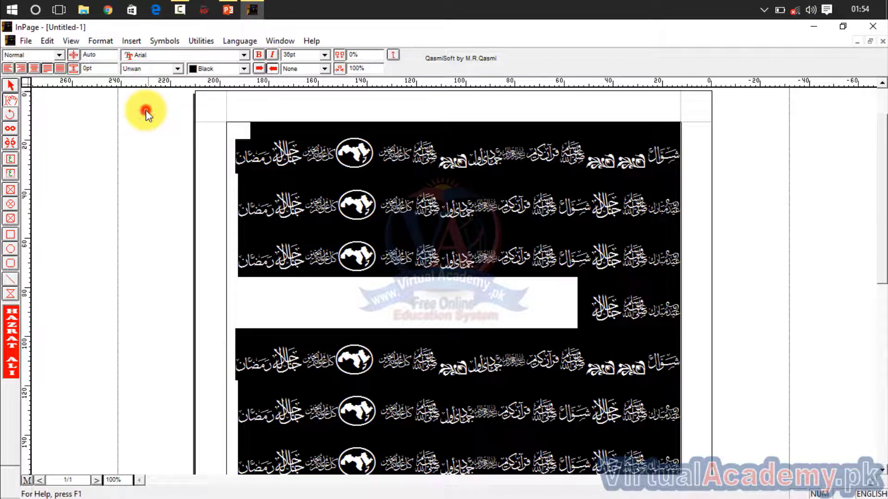
pyautogui.click(162, 70)
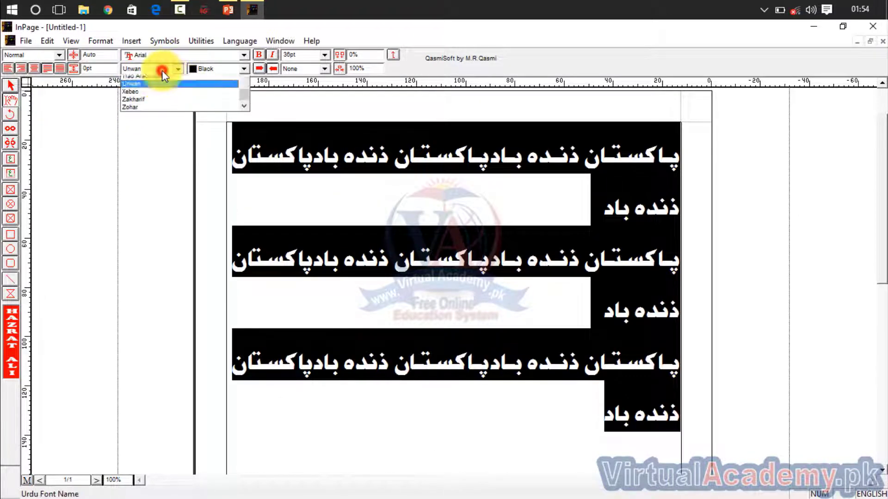
pyautogui.click(168, 75)
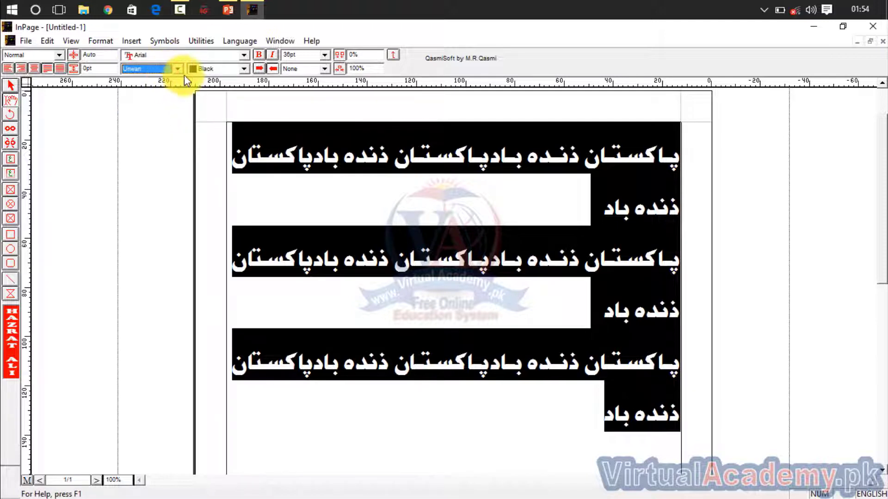
# - Set the Urdu font of the selected lines to Lahori Nastaliq and deselect the text
pyautogui.click(177, 69)
pyautogui.moveTo(244, 116); pyautogui.dragTo(246, 73)
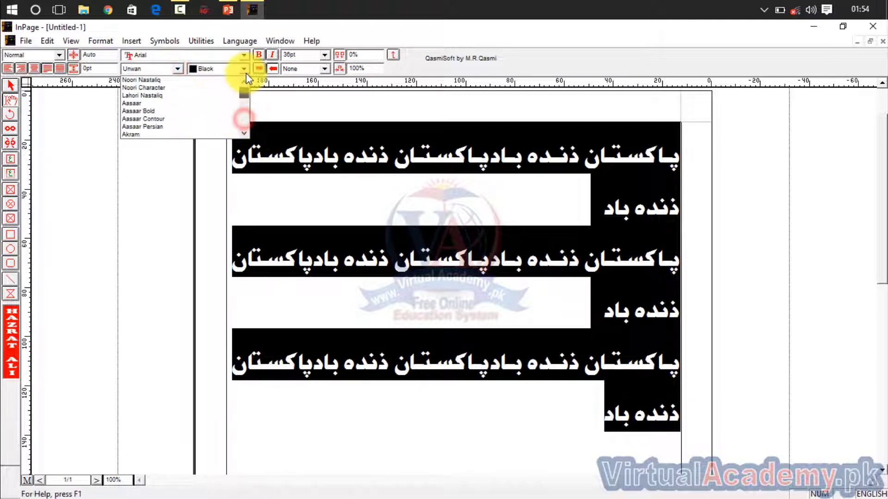
pyautogui.click(196, 99)
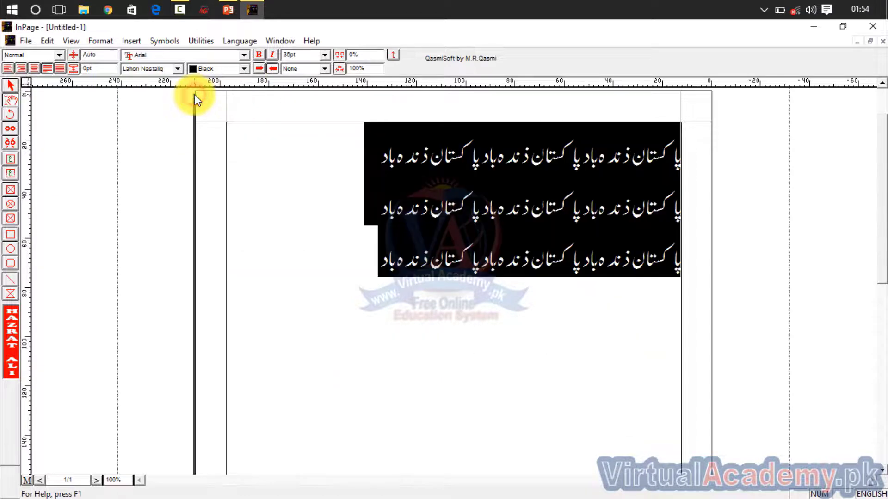
pyautogui.click(367, 279)
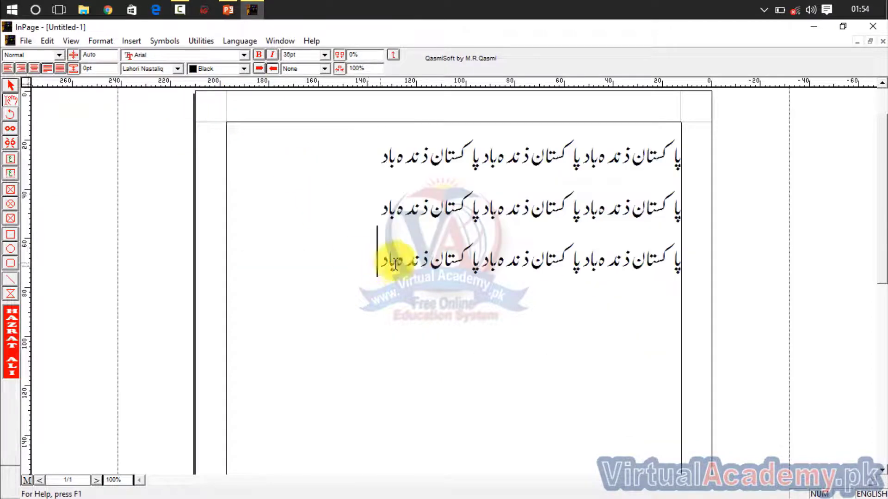
# - Select all three Urdu lines and try the text colours Red and Blue on them
pyautogui.moveTo(377, 269); pyautogui.dragTo(683, 149)
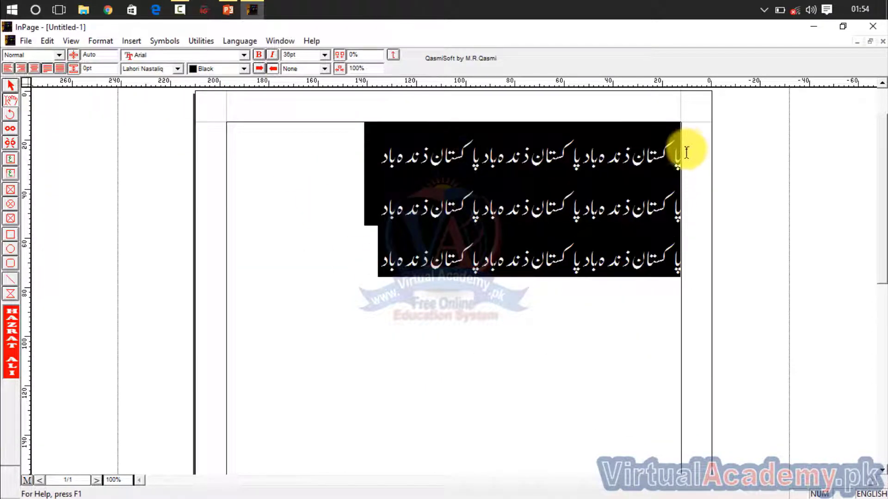
pyautogui.click(243, 69)
pyautogui.click(225, 101)
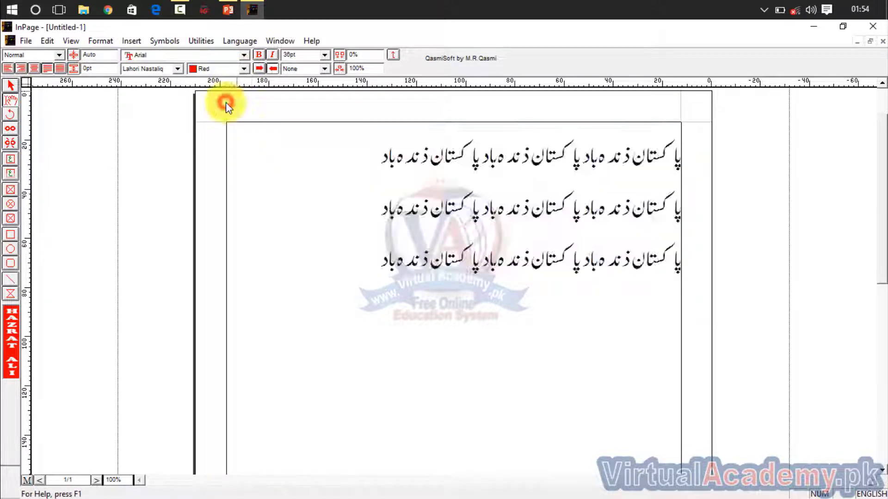
pyautogui.click(243, 69)
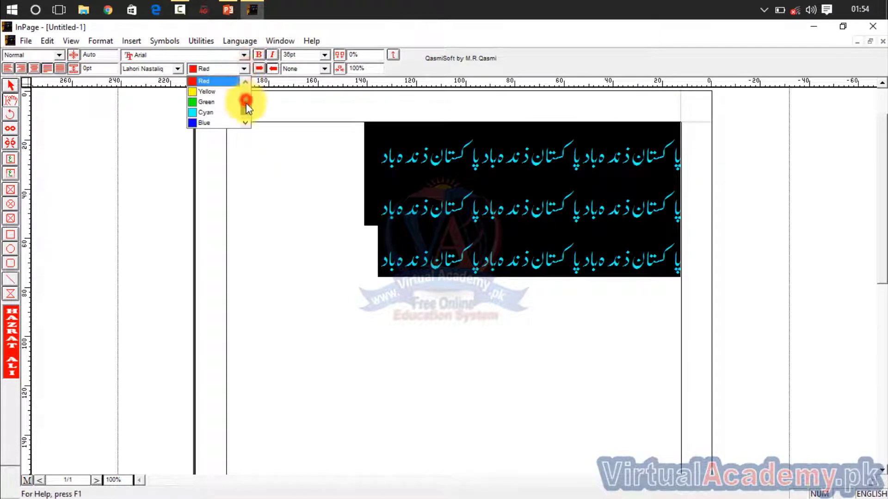
pyautogui.click(245, 123)
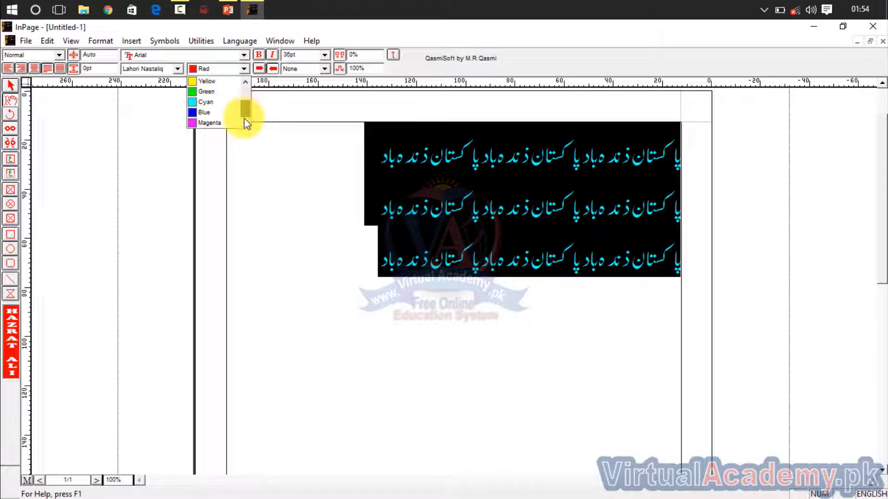
pyautogui.click(216, 113)
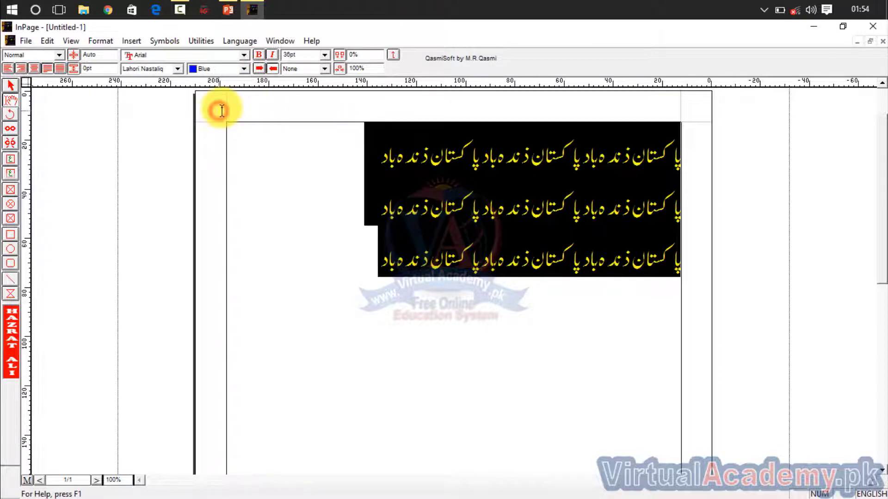
# - Change the text colour of the selected lines to Green and deselect them
pyautogui.click(243, 68)
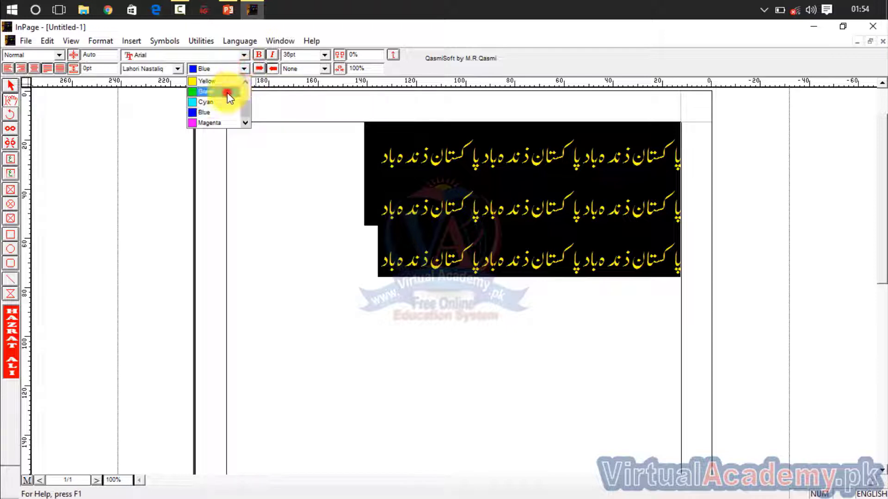
pyautogui.click(226, 92)
pyautogui.click(375, 300)
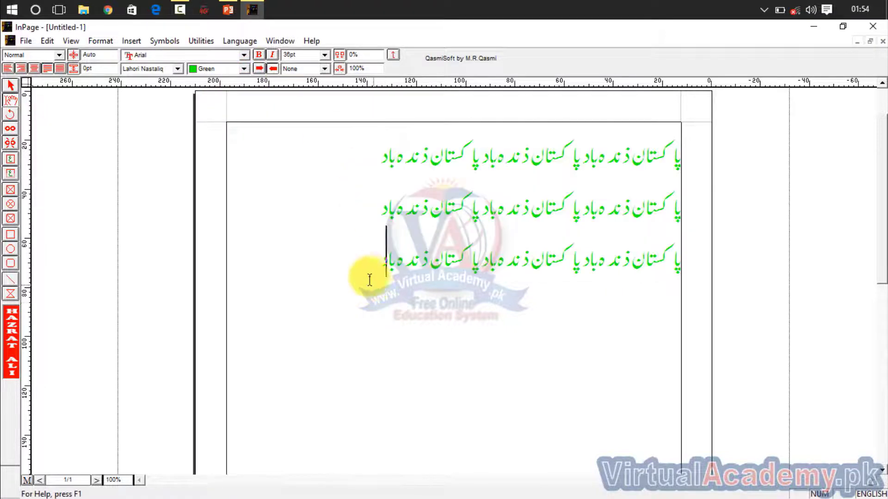
pyautogui.moveTo(368, 272); pyautogui.dragTo(723, 153)
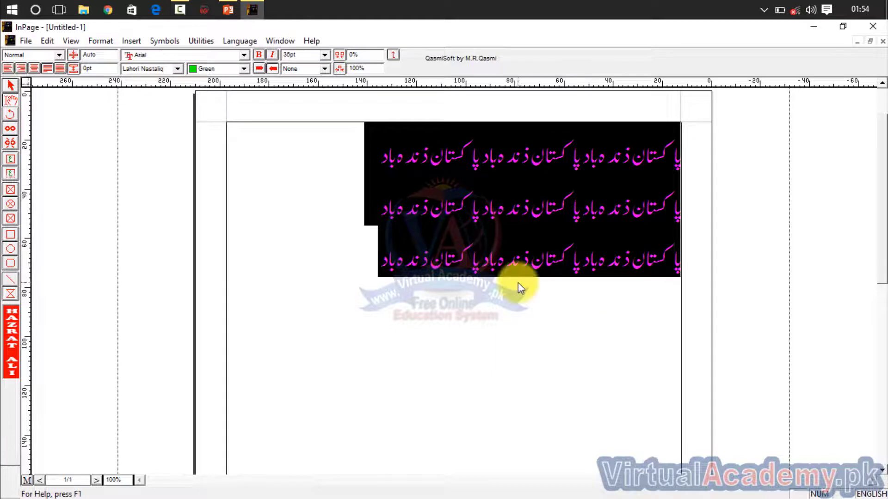
pyautogui.click(553, 324)
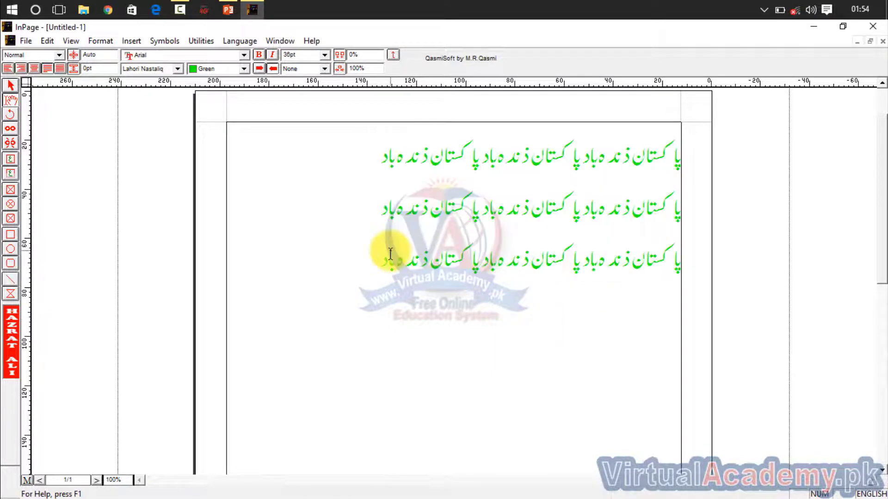
pyautogui.moveTo(376, 254); pyautogui.dragTo(666, 175)
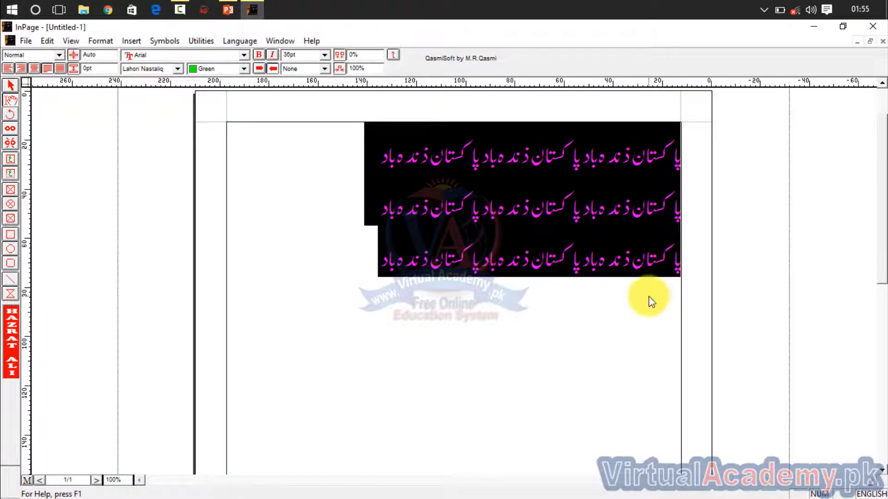
pyautogui.click(501, 268)
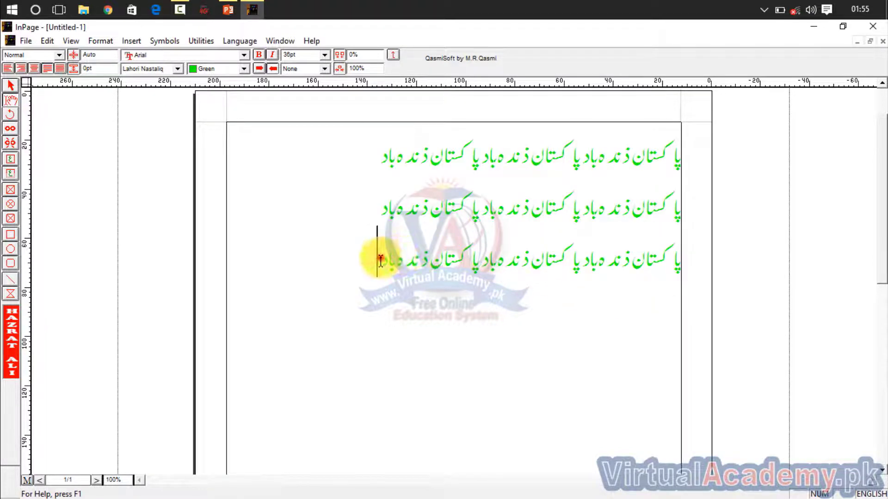
# - Reselect the three Urdu lines, set their text colour back to Black and deselect them
pyautogui.moveTo(377, 256); pyautogui.dragTo(680, 138)
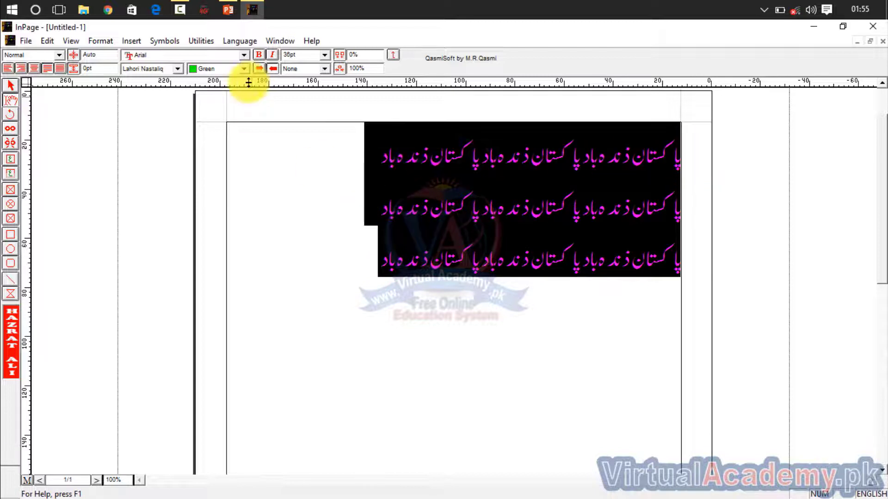
pyautogui.click(224, 73)
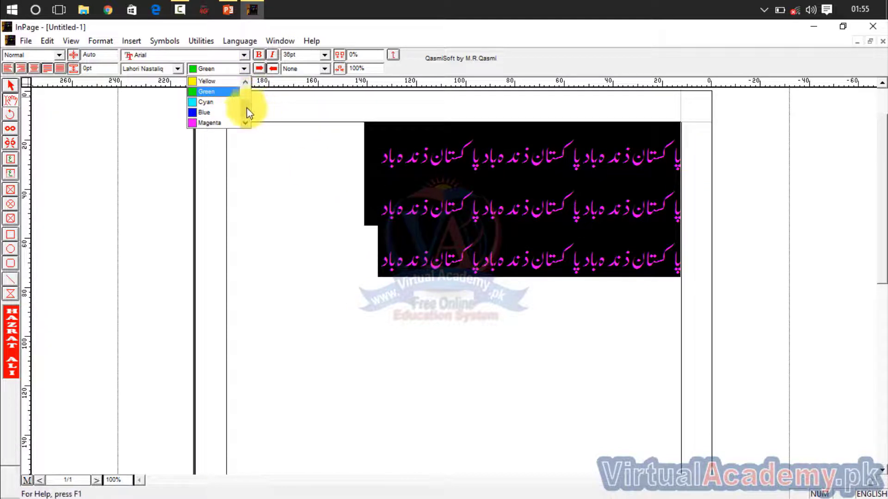
pyautogui.moveTo(246, 108); pyautogui.dragTo(246, 81)
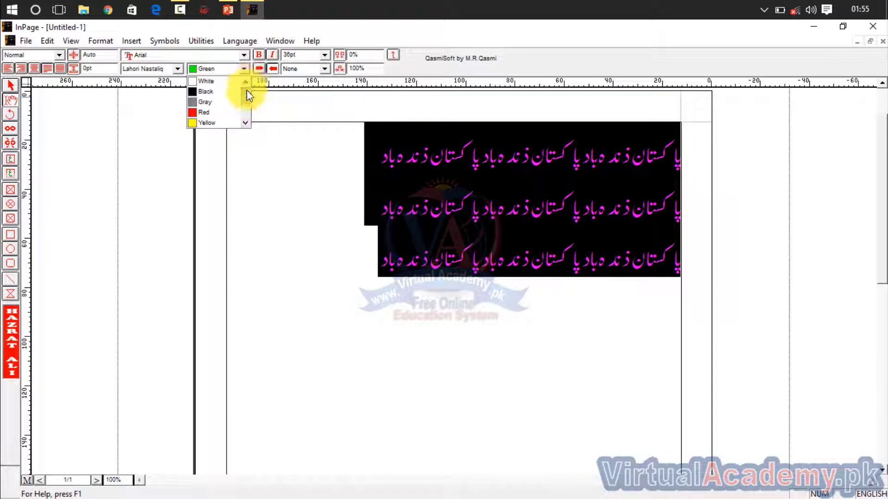
pyautogui.click(231, 92)
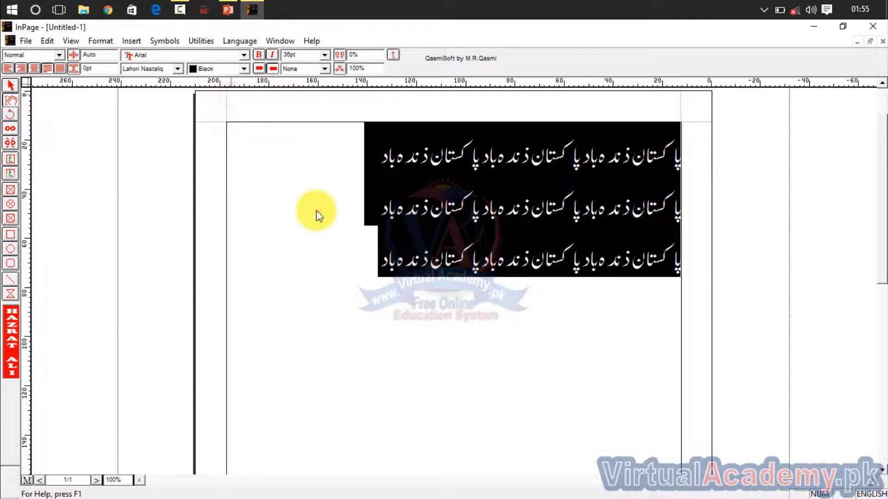
pyautogui.click(326, 221)
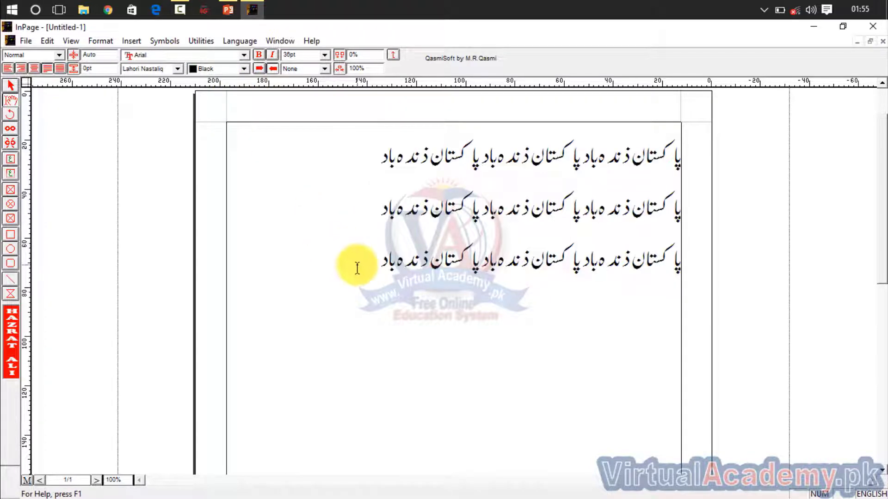
# - Select all three Urdu lines, try bold and italic formatting on them, and remove both styles
pyautogui.moveTo(357, 268); pyautogui.dragTo(703, 148)
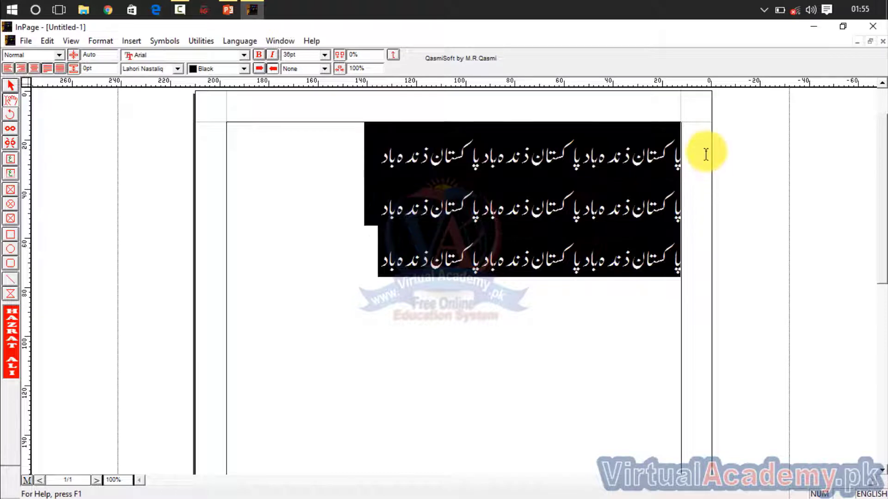
pyautogui.click(259, 54)
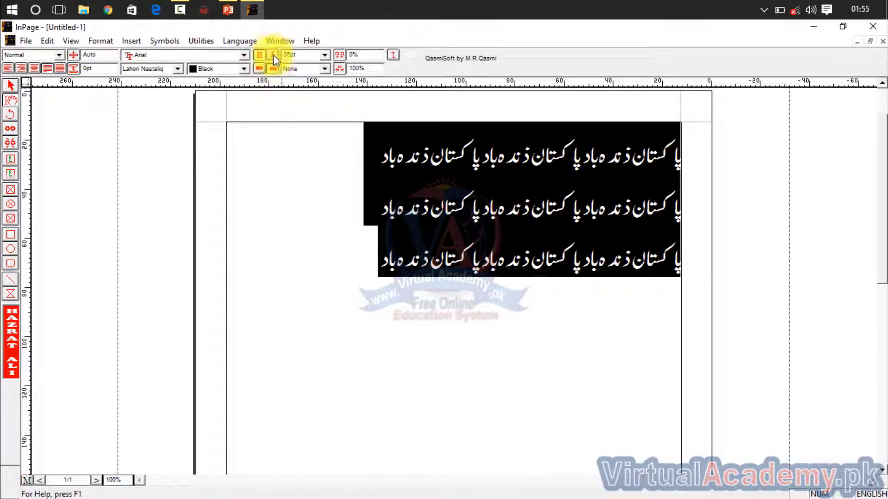
pyautogui.click(273, 55)
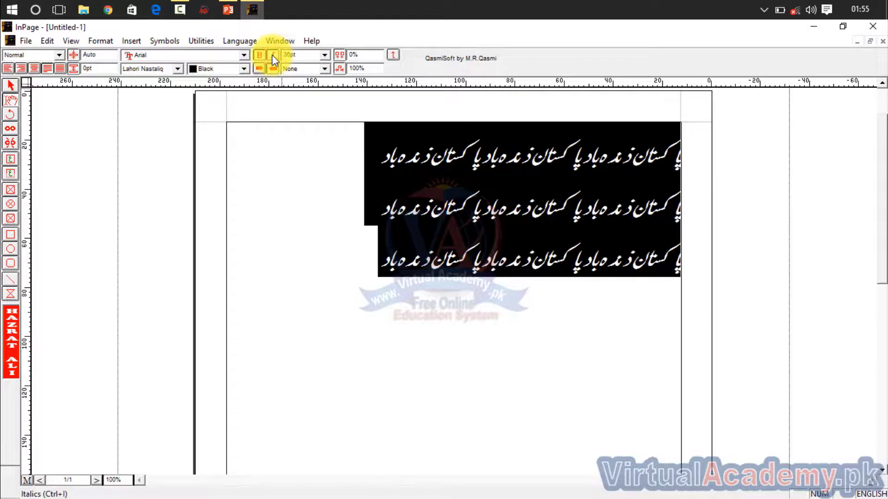
pyautogui.click(272, 54)
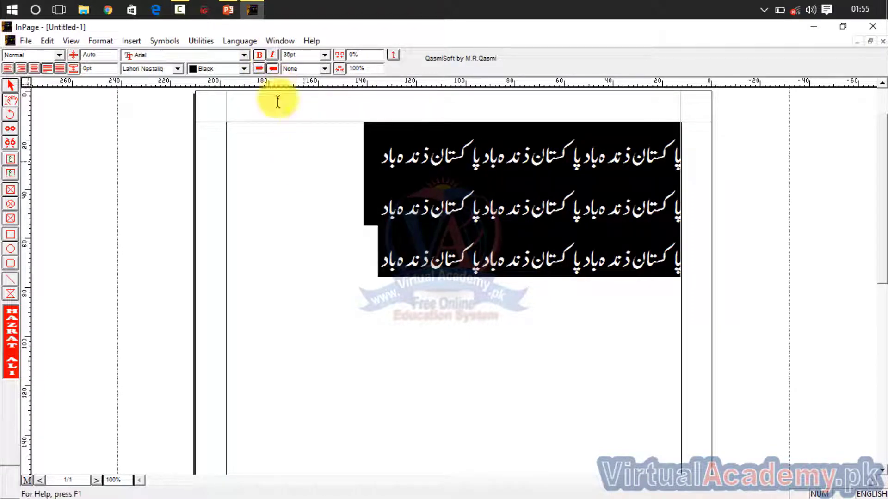
pyautogui.click(260, 54)
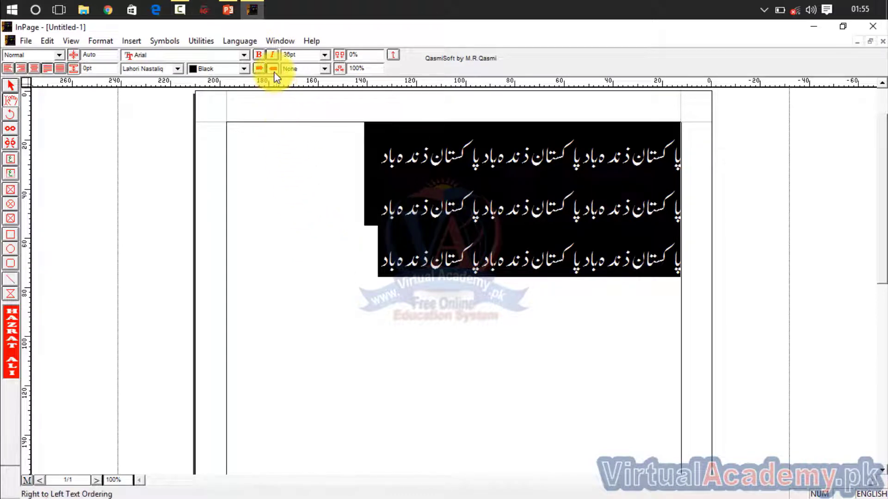
# - Switch the selected lines to left-to-right text ordering
pyautogui.click(258, 69)
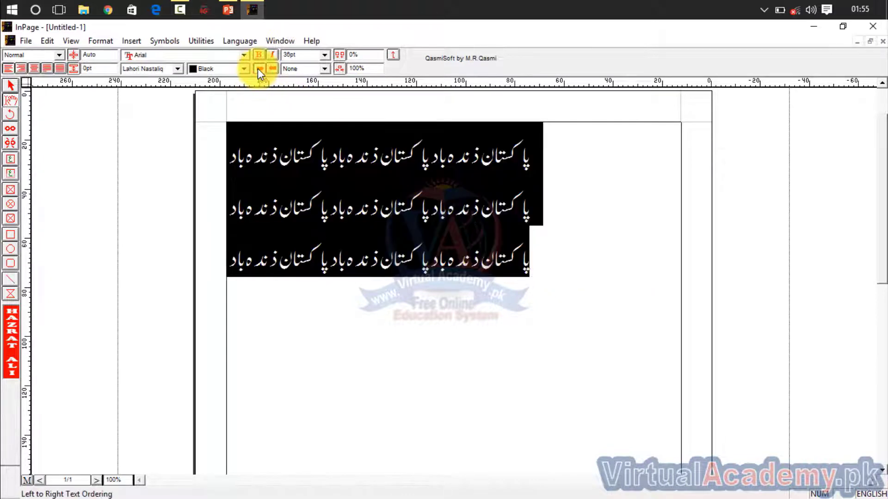
# - Try right-to-left text ordering on the selected lines, return them to left-to-right ordering and deselect them
pyautogui.click(271, 68)
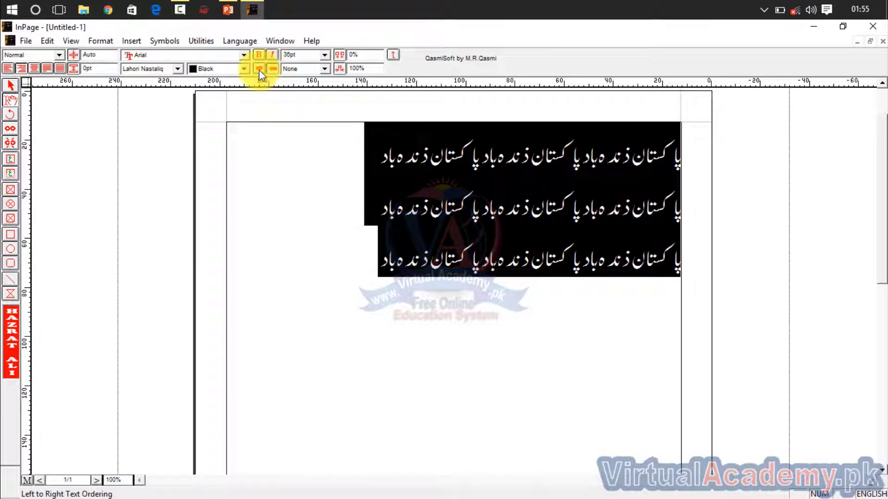
pyautogui.click(259, 69)
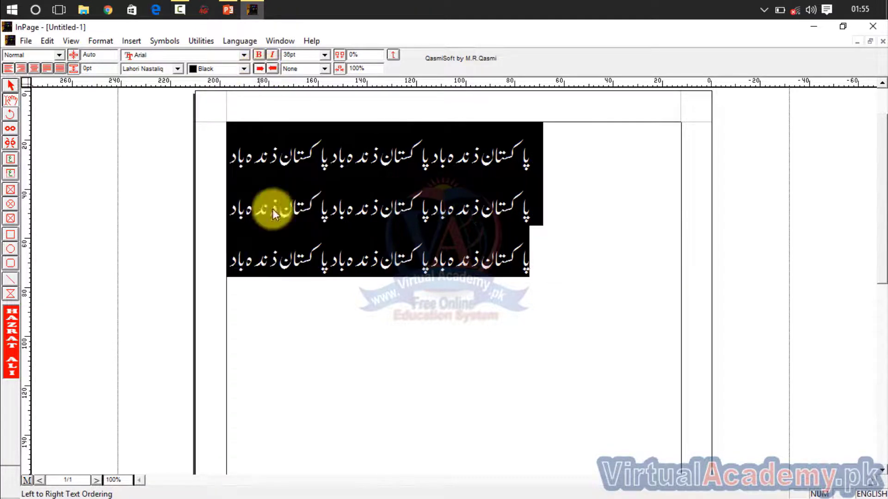
pyautogui.click(262, 280)
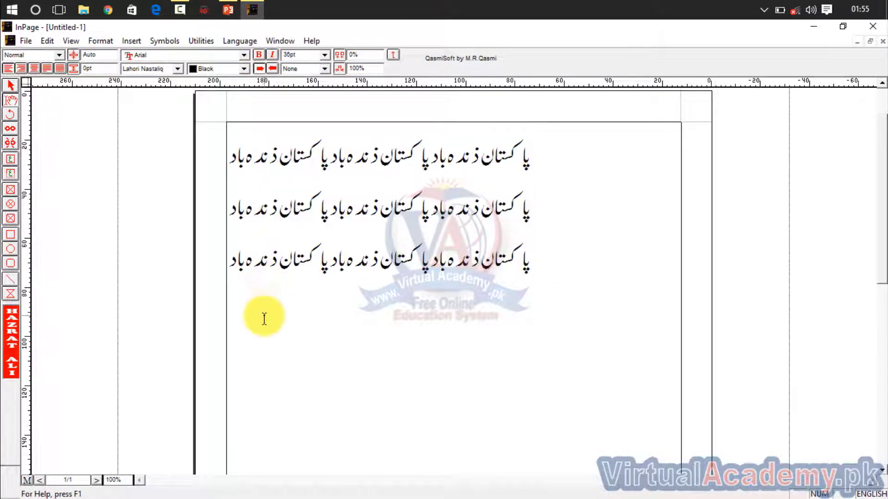
# - Start a new line below the third Urdu line, enter random English sample text there and erase it
pyautogui.click(547, 255)
pyautogui.press('Return')
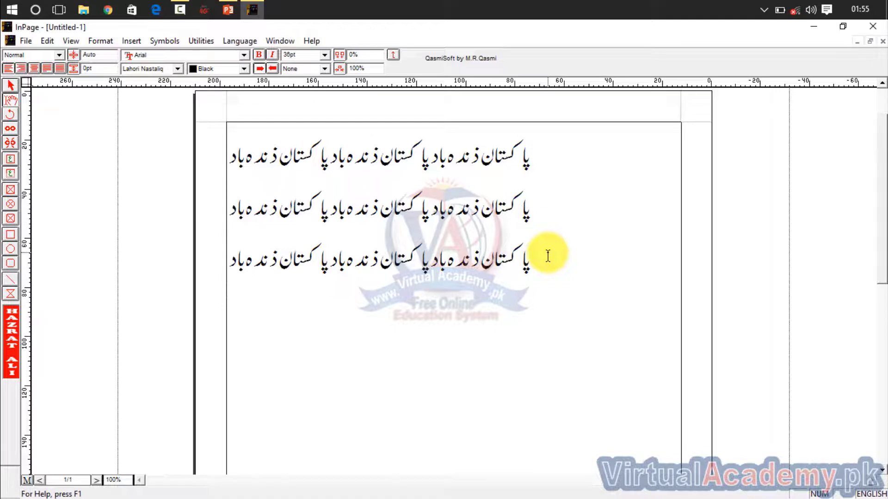
pyautogui.write('kjlksjfksdjfij')
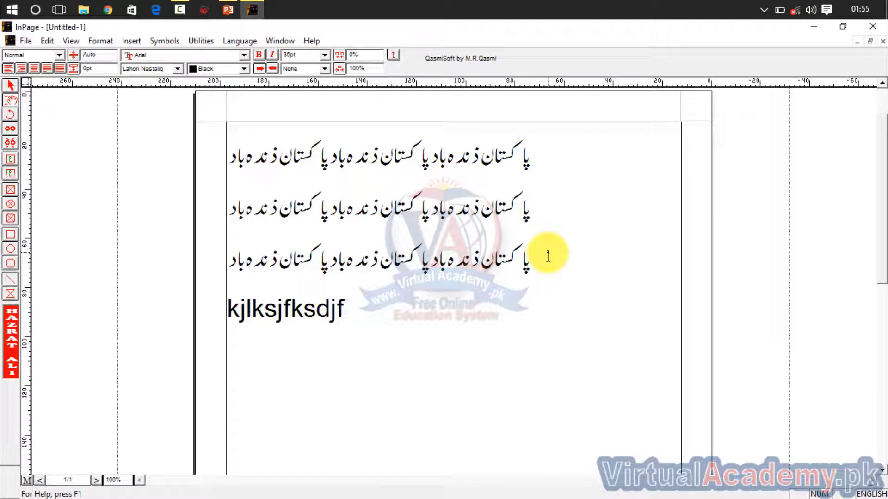
pyautogui.press('BackSpace')
pyautogui.press('BackSpace')
pyautogui.press('BackSpace')
pyautogui.press('BackSpace')
pyautogui.press('BackSpace')
pyautogui.press('BackSpace')
pyautogui.press('BackSpace')
pyautogui.press('BackSpace')
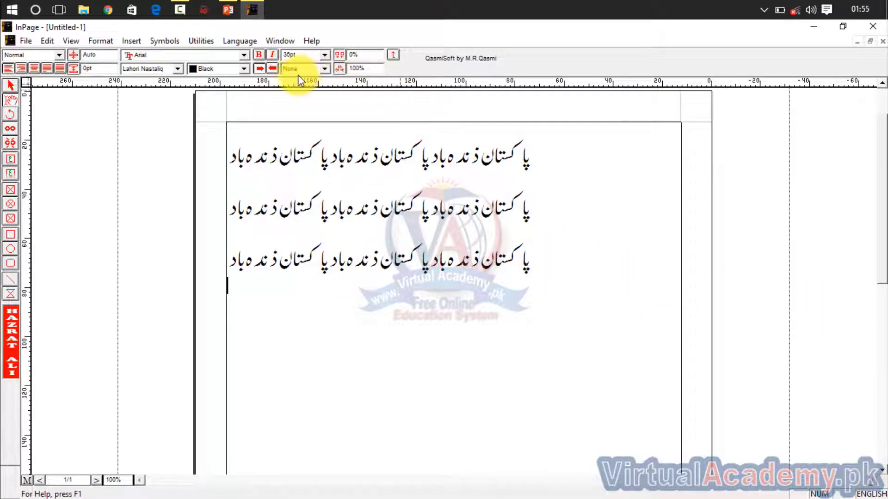
# - Try right-to-left and left-to-right ordering on the new line with random Urdu sample text, and delete that text
pyautogui.click(274, 70)
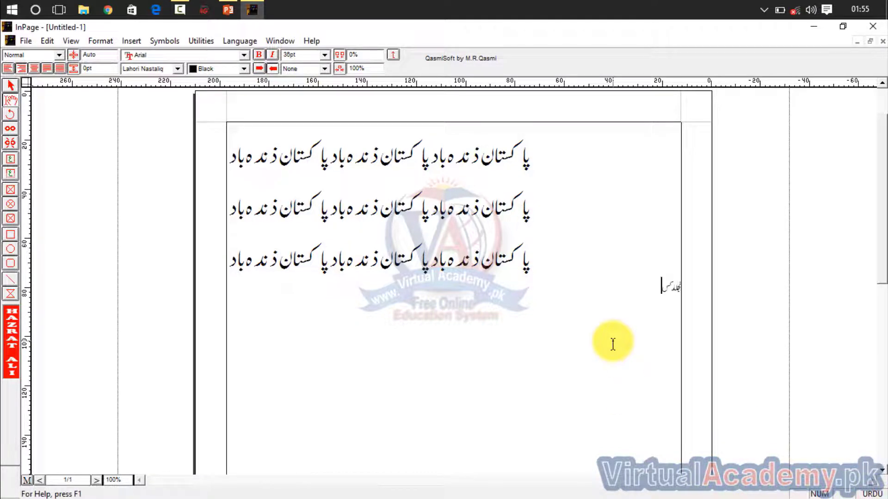
pyautogui.click(257, 69)
pyautogui.write('جلدفسلدجفلسکجف')
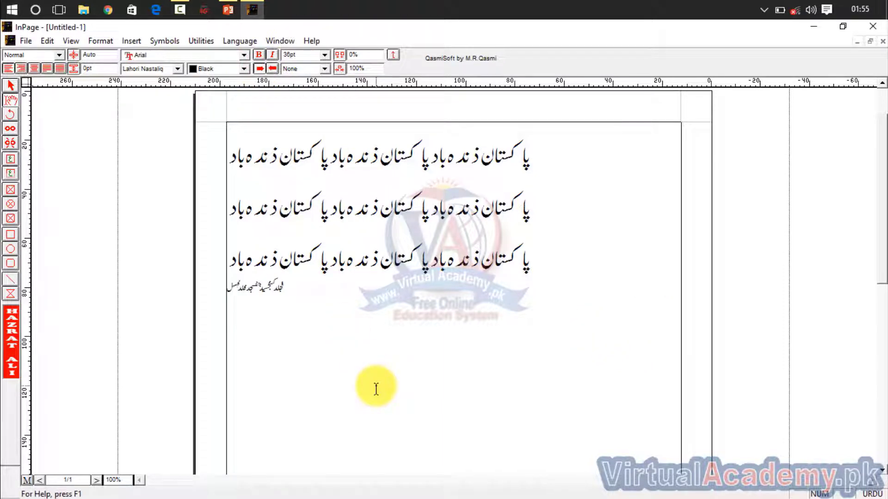
pyautogui.moveTo(311, 293)
pyautogui.mouseDown()
pyautogui.moveTo(264, 297)
pyautogui.moveTo(320, 303)
pyautogui.mouseUp()
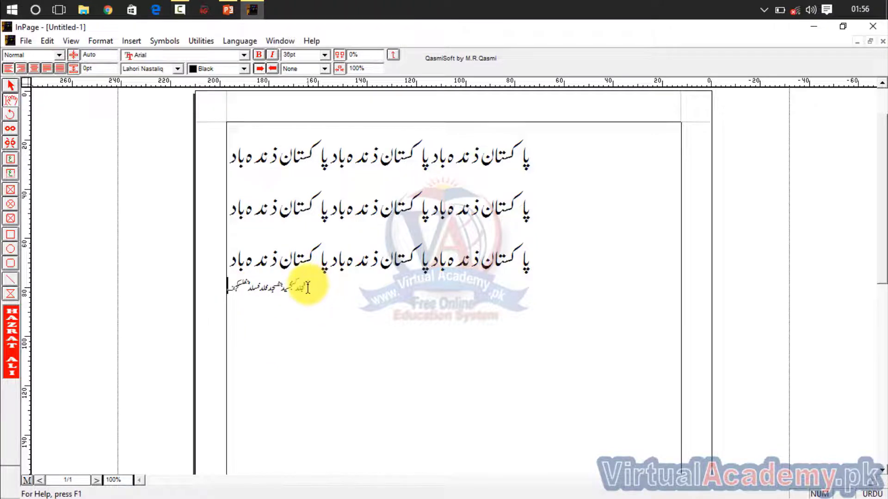
pyautogui.doubleClick(308, 287)
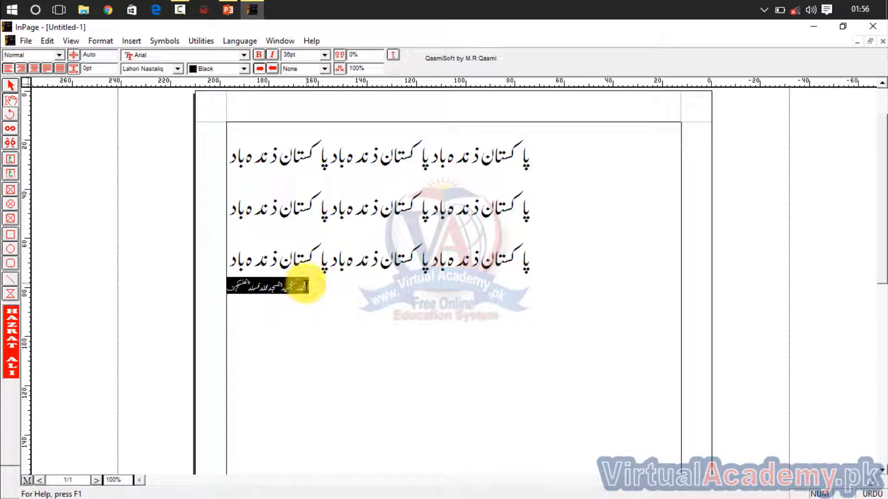
pyautogui.press('Delete')
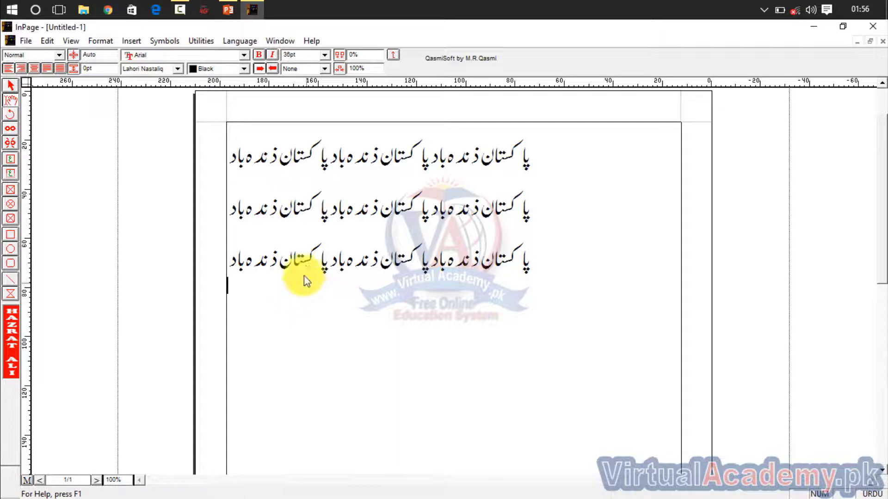
# - Select the three Urdu lines and align them to the right
pyautogui.click(325, 55)
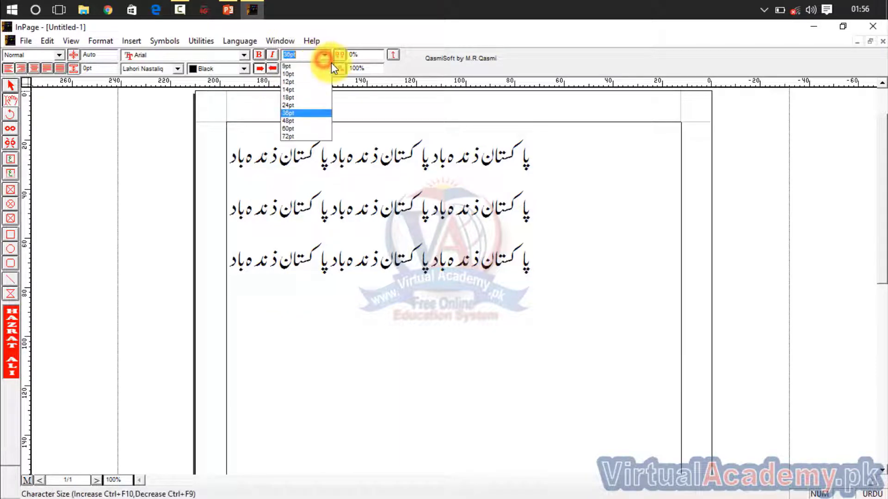
pyautogui.click(519, 270)
pyautogui.moveTo(539, 269); pyautogui.dragTo(519, 129)
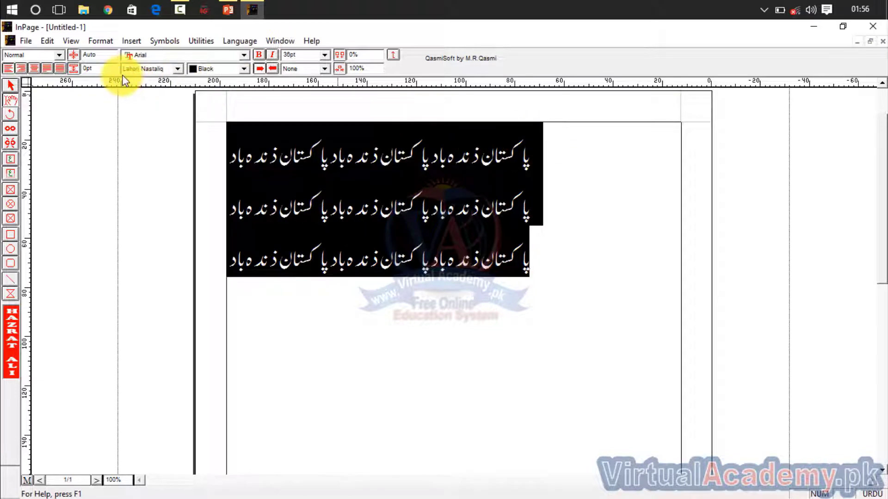
pyautogui.click(21, 68)
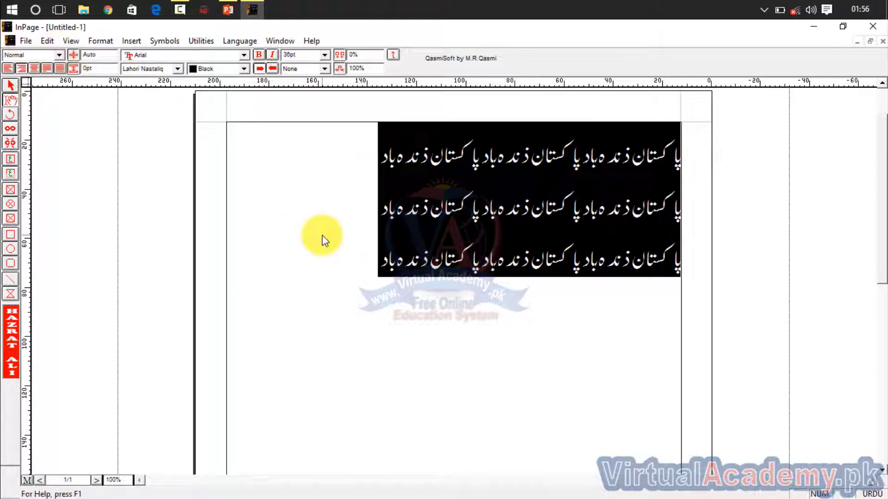
# - Try an 18pt character size on the selected lines and return them to 36pt
pyautogui.click(324, 56)
pyautogui.click(295, 100)
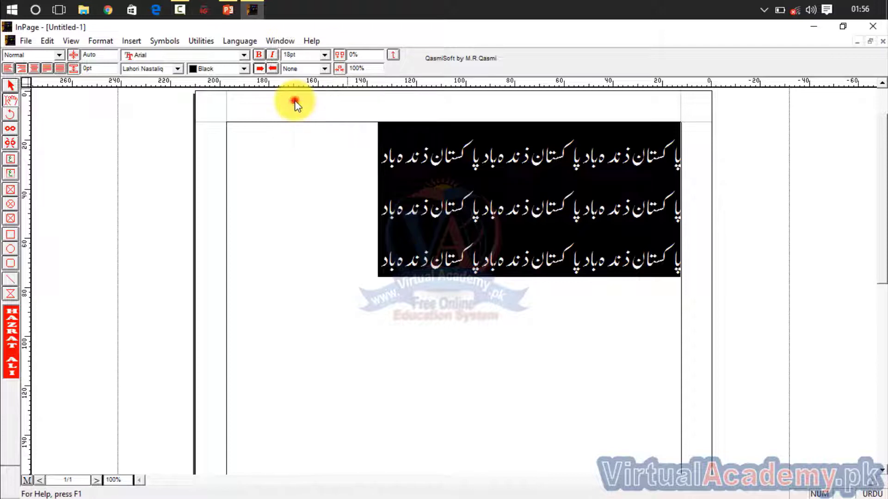
pyautogui.click(324, 55)
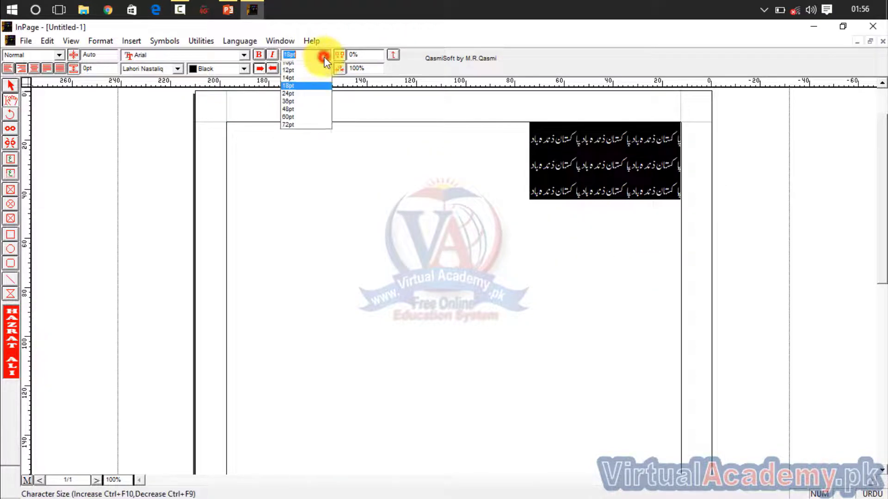
pyautogui.click(295, 87)
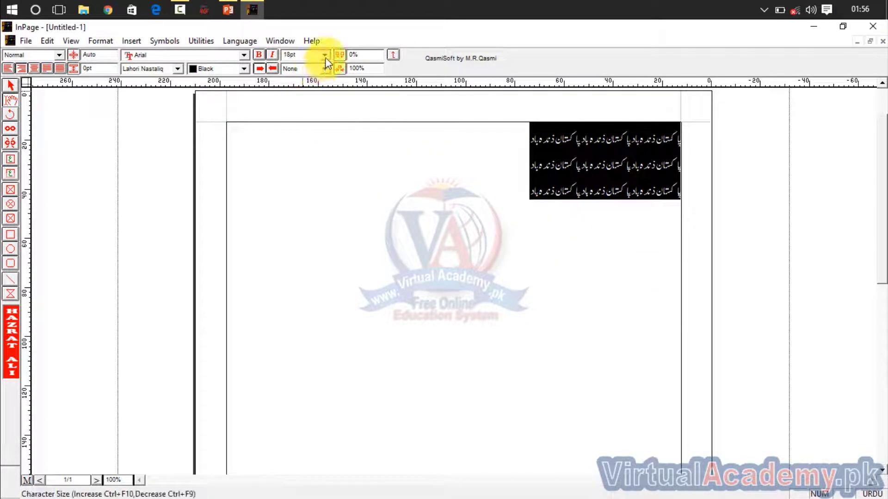
pyautogui.click(325, 56)
pyautogui.click(301, 113)
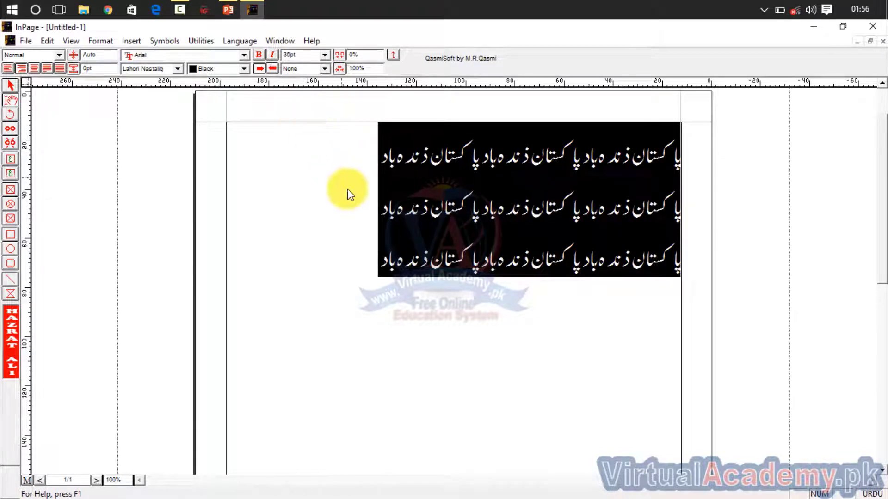
# - Apply the Single text style to the selected Urdu lines and deselect them
pyautogui.click(325, 69)
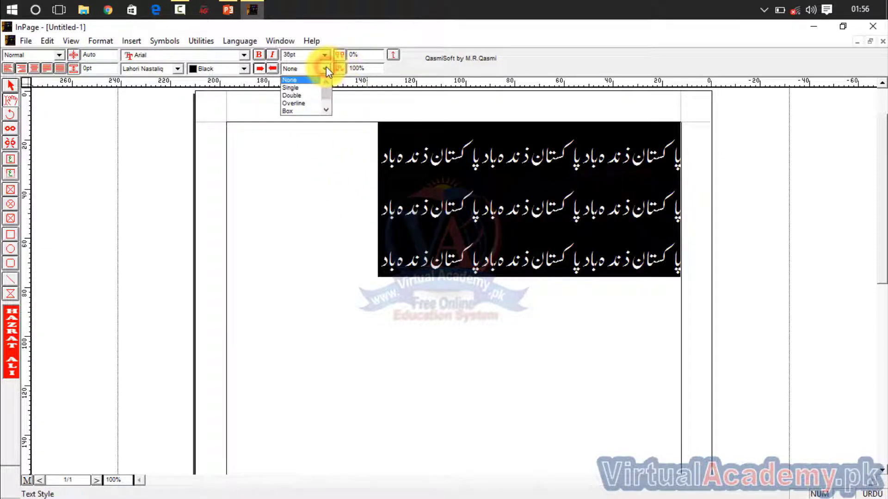
pyautogui.click(314, 88)
pyautogui.click(337, 224)
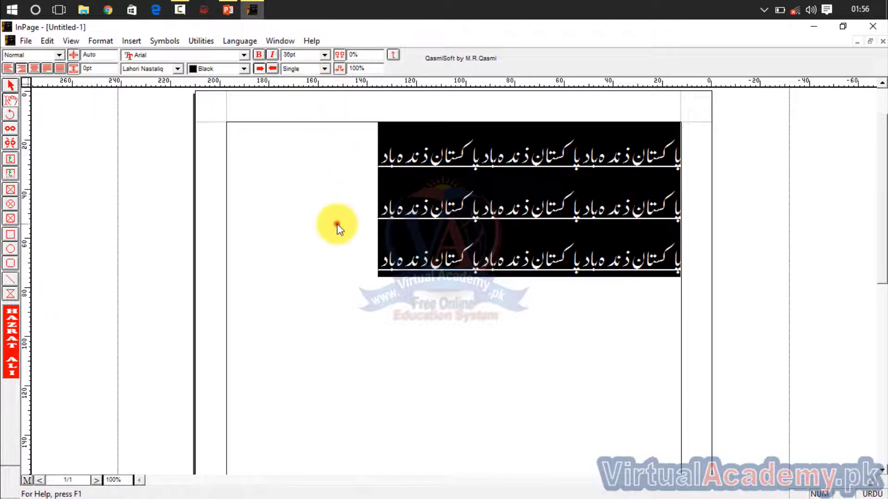
pyautogui.click(355, 151)
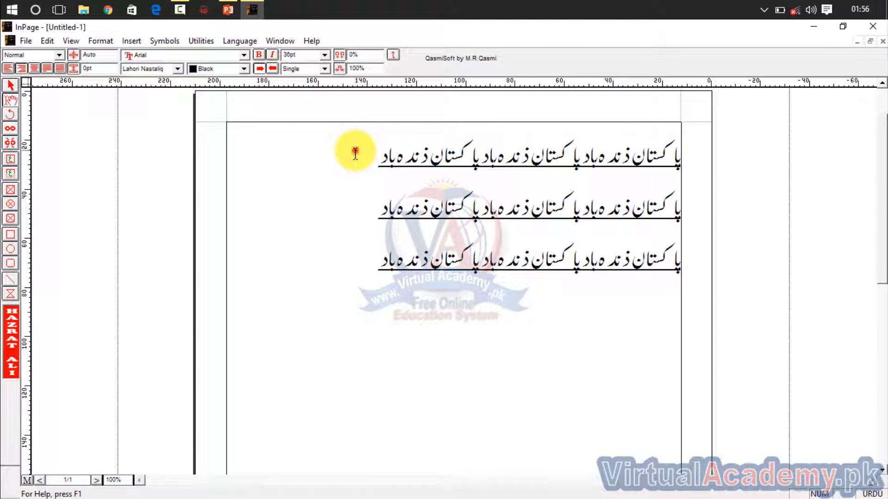
# - Select all the text, try the Double text style, change it to Box and deselect the lines
pyautogui.hotkey('ctrl', 'a')
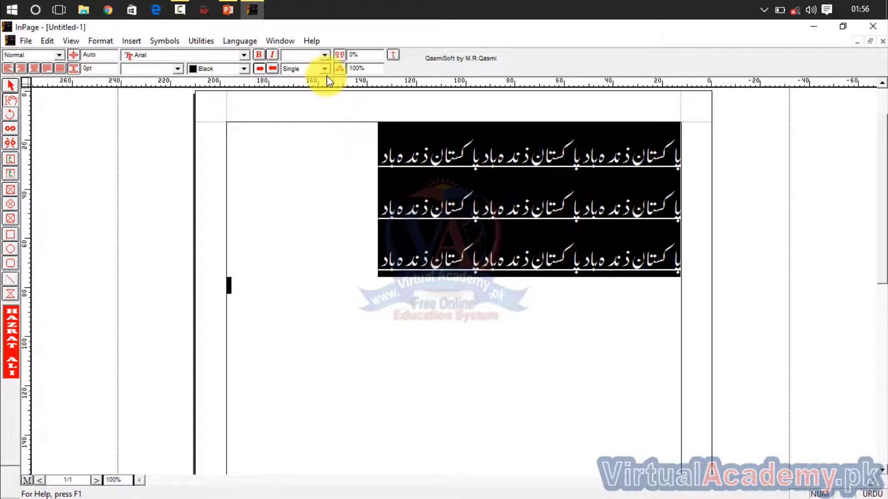
pyautogui.click(325, 68)
pyautogui.click(315, 88)
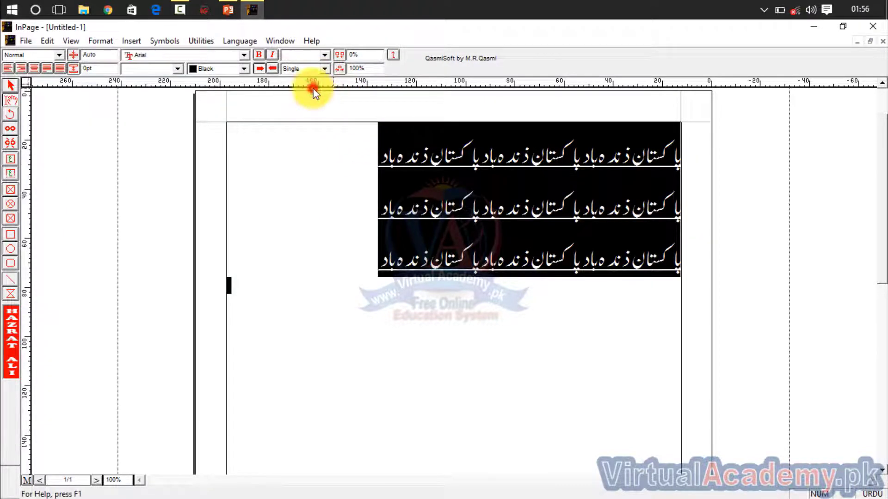
pyautogui.click(324, 70)
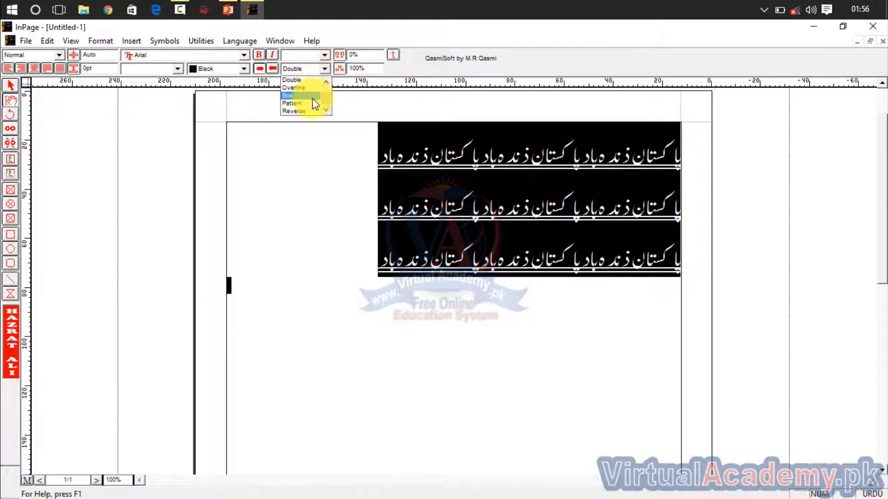
pyautogui.click(350, 256)
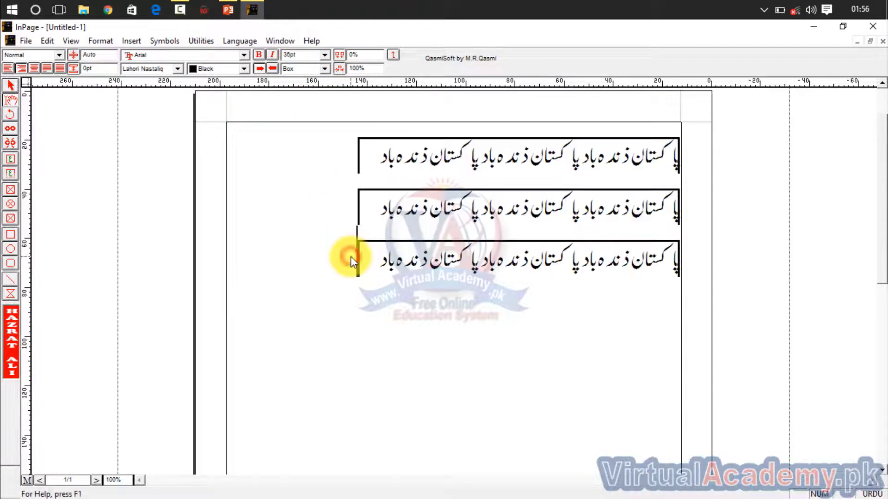
# - Select all the text again, apply the Pattern text style and deselect the lines
pyautogui.hotkey('ctrl', 'a')
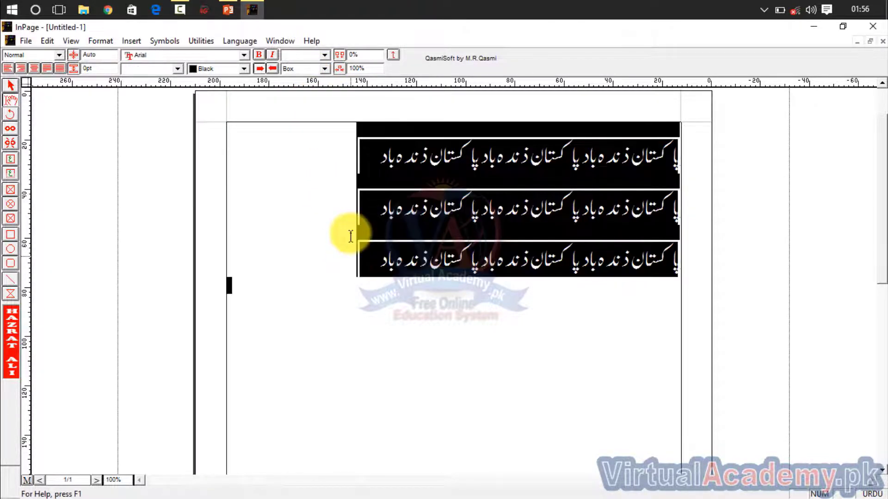
pyautogui.click(325, 69)
pyautogui.click(326, 73)
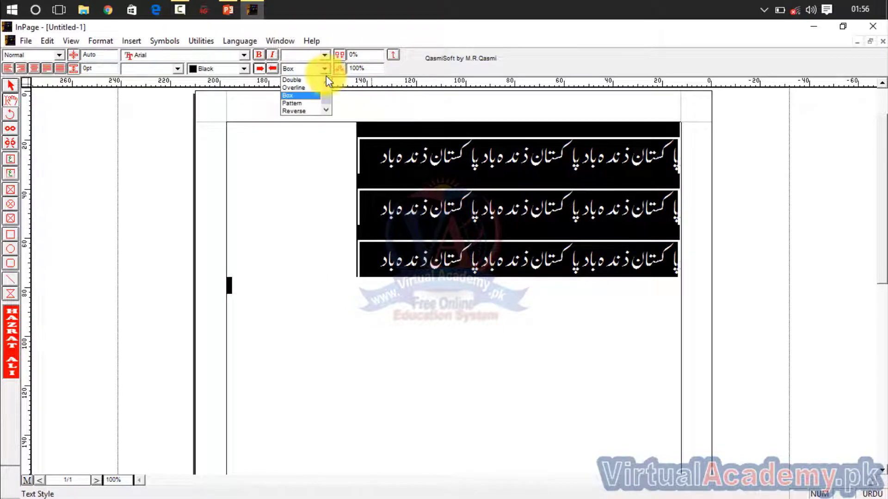
pyautogui.click(307, 103)
pyautogui.click(393, 318)
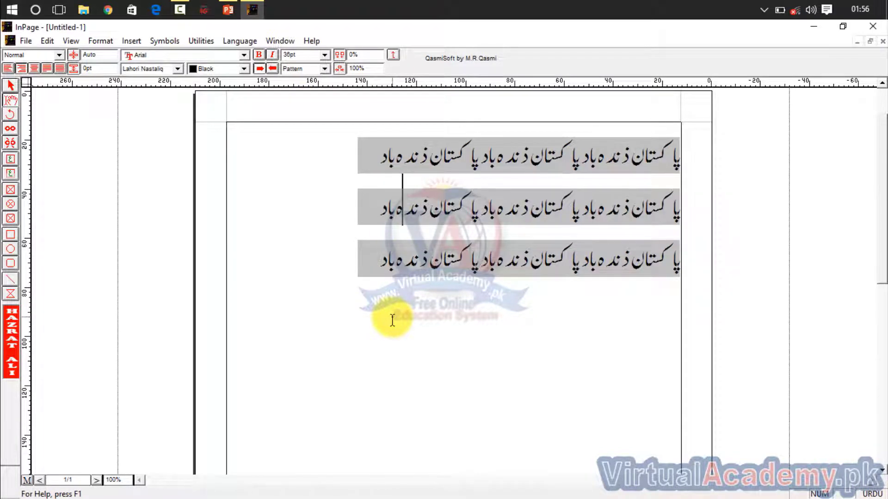
# - Select all the text, set its text style back to None and deselect the lines
pyautogui.hotkey('ctrl', 'a')
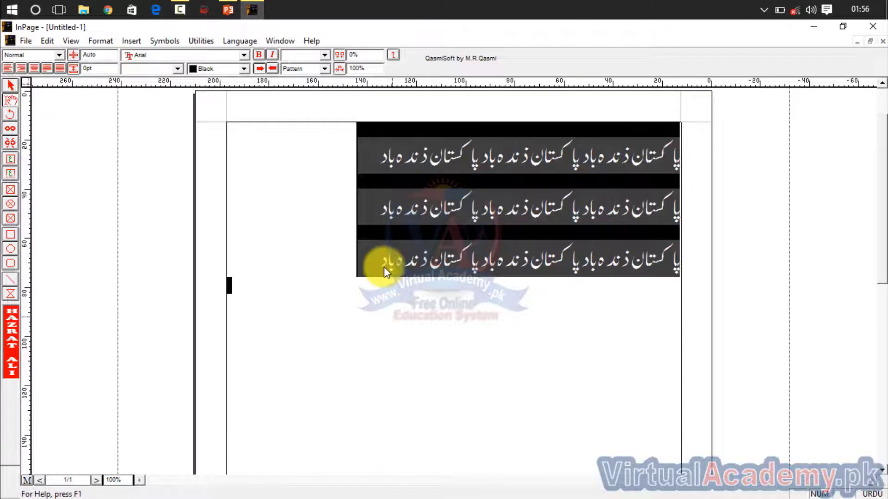
pyautogui.click(325, 69)
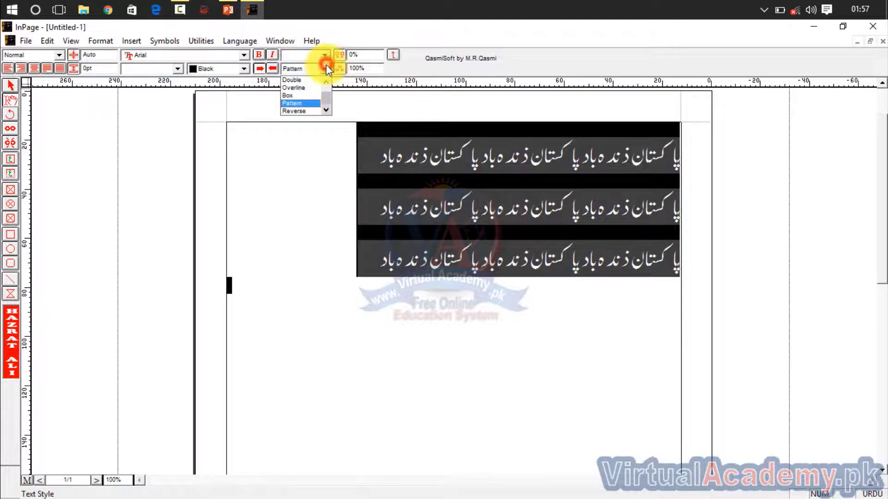
pyautogui.moveTo(327, 98); pyautogui.dragTo(325, 81)
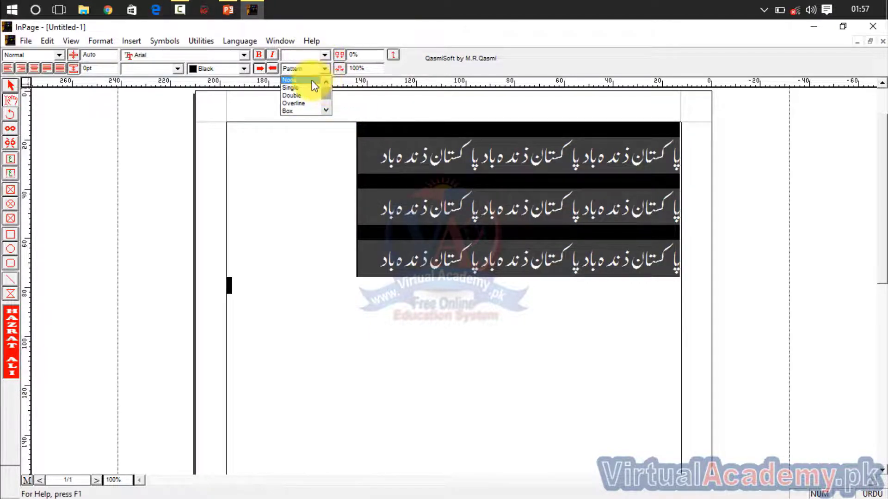
pyautogui.click(310, 80)
pyautogui.click(386, 227)
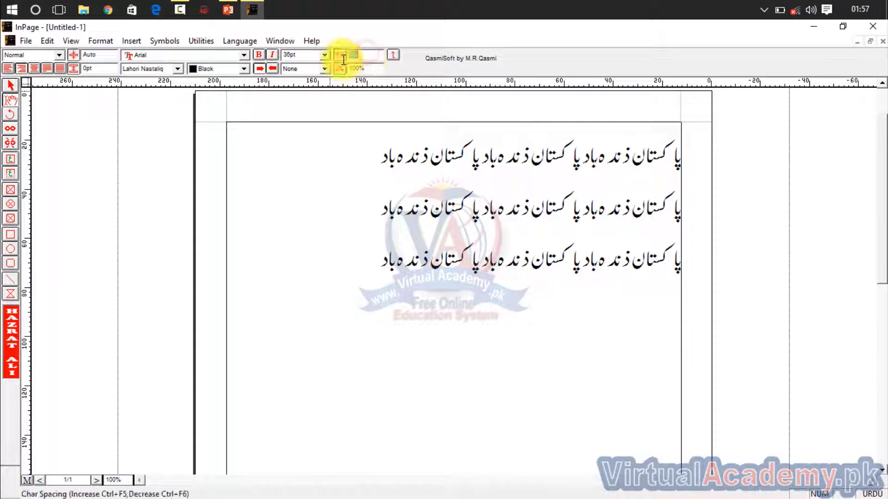
# - Select the three Urdu lines and set their character spacing to 5%
pyautogui.click(378, 269)
pyautogui.moveTo(476, 292); pyautogui.dragTo(679, 159)
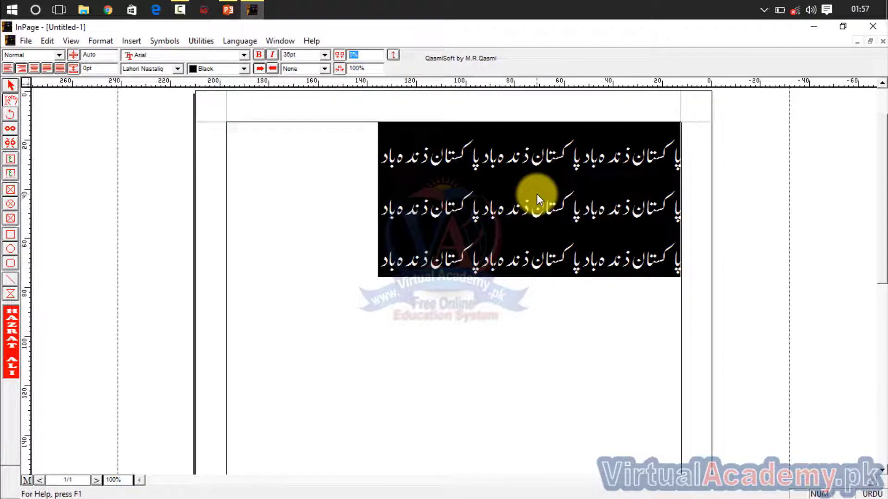
pyautogui.write('5')
pyautogui.press('Return')
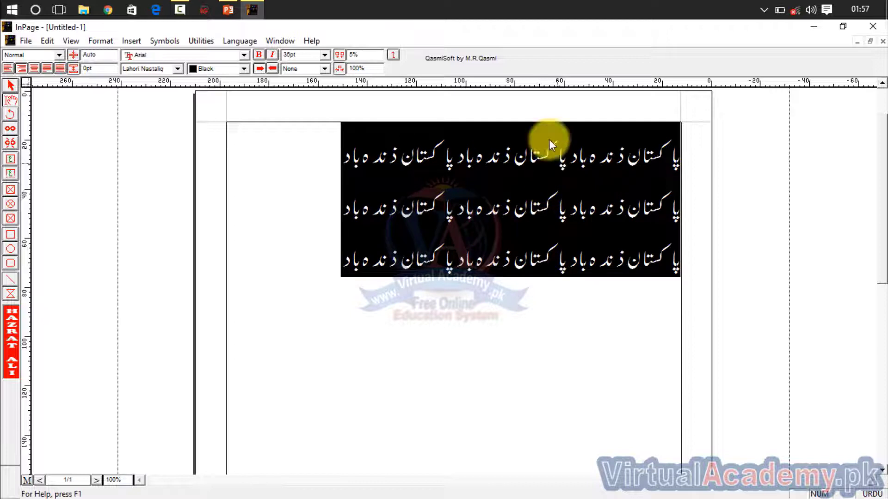
# - Try character spacing of 10% and 20% on the three selected Urdu lines
pyautogui.moveTo(364, 58); pyautogui.dragTo(325, 55)
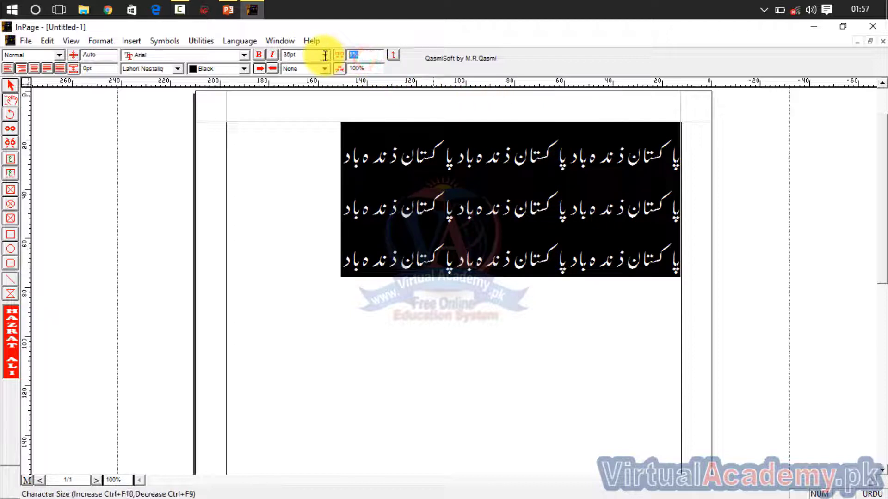
pyautogui.press('Return')
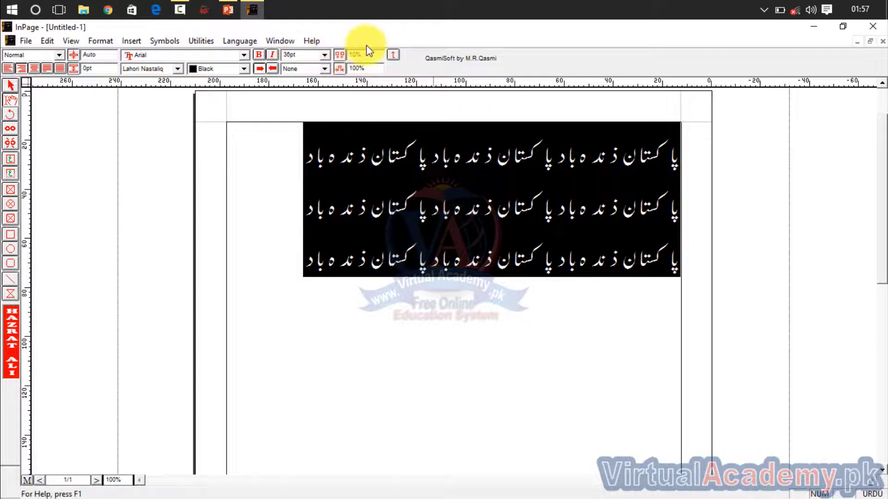
pyautogui.moveTo(369, 53); pyautogui.dragTo(350, 54)
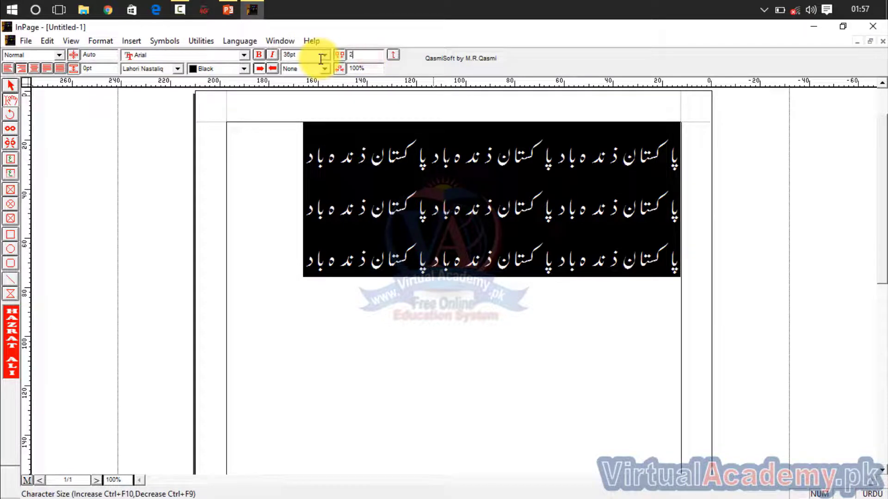
pyautogui.press('Return')
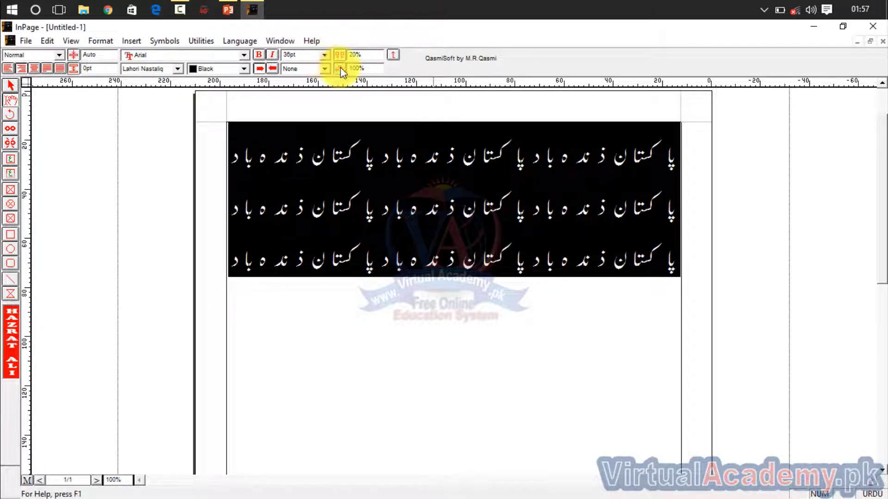
# - Reset the character spacing of the three selected Urdu lines to 0%
pyautogui.moveTo(367, 55); pyautogui.dragTo(350, 54)
pyautogui.write('0')
pyautogui.press('Return')
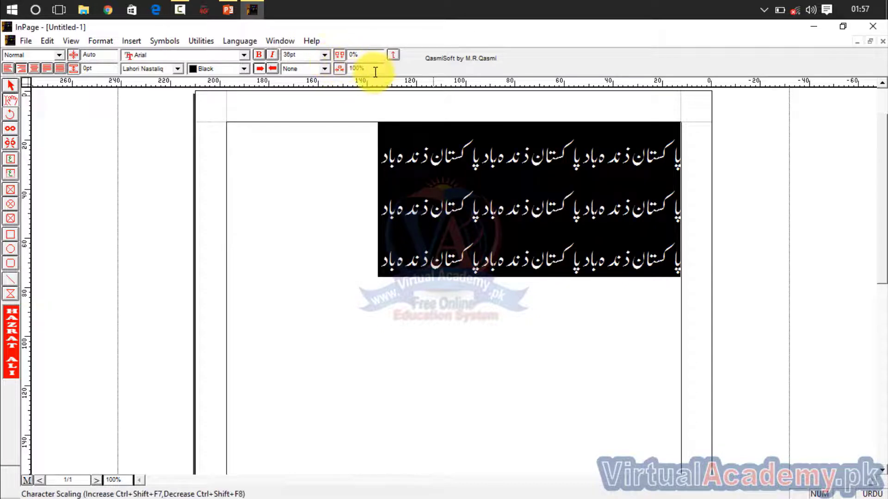
# - Try character scaling of 90% and 110% on the three selected Urdu lines
pyautogui.moveTo(373, 68); pyautogui.dragTo(346, 69)
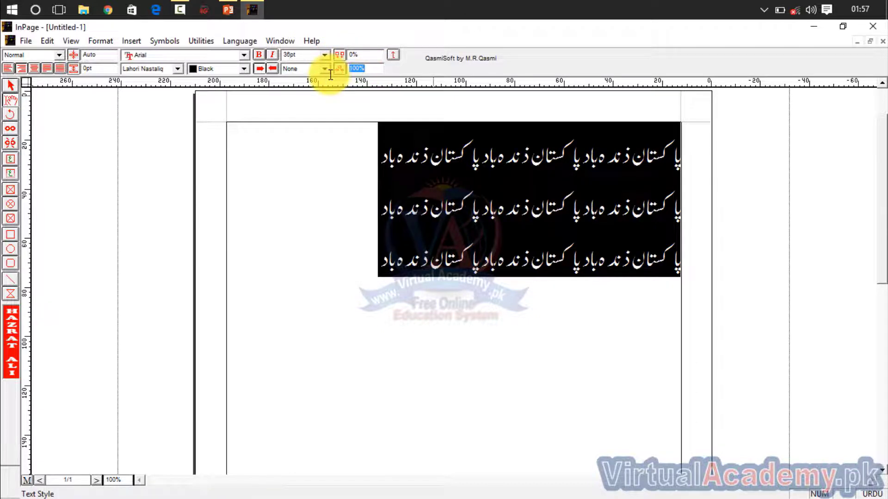
pyautogui.press('Return')
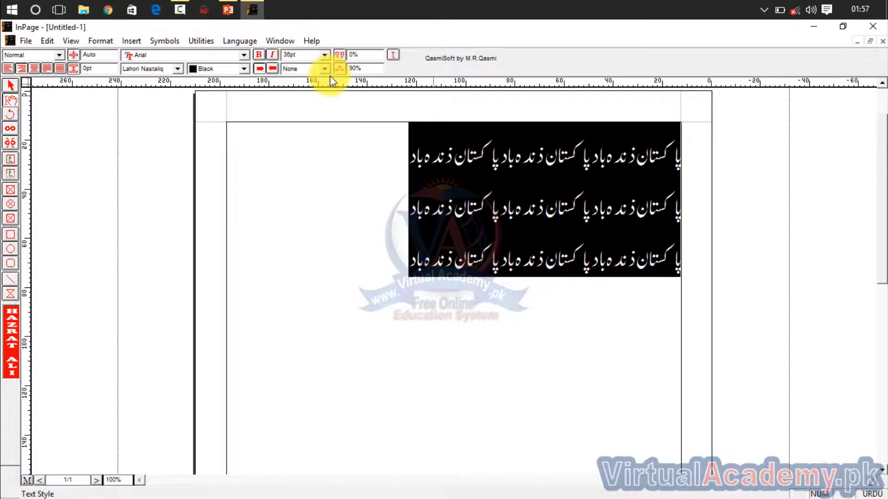
pyautogui.moveTo(365, 68); pyautogui.dragTo(340, 69)
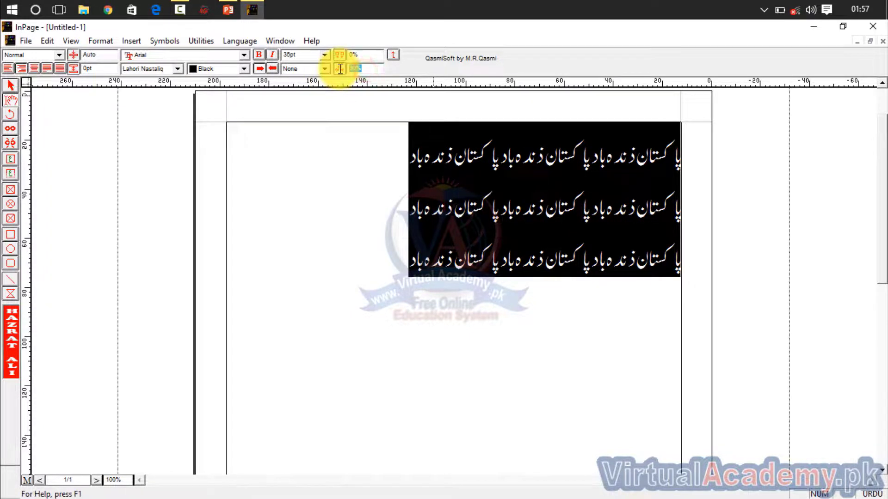
pyautogui.write('110')
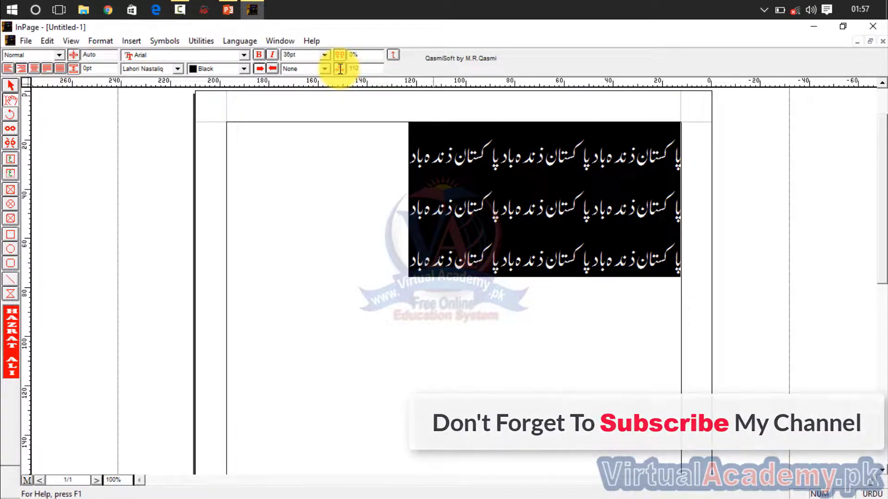
pyautogui.press('Return')
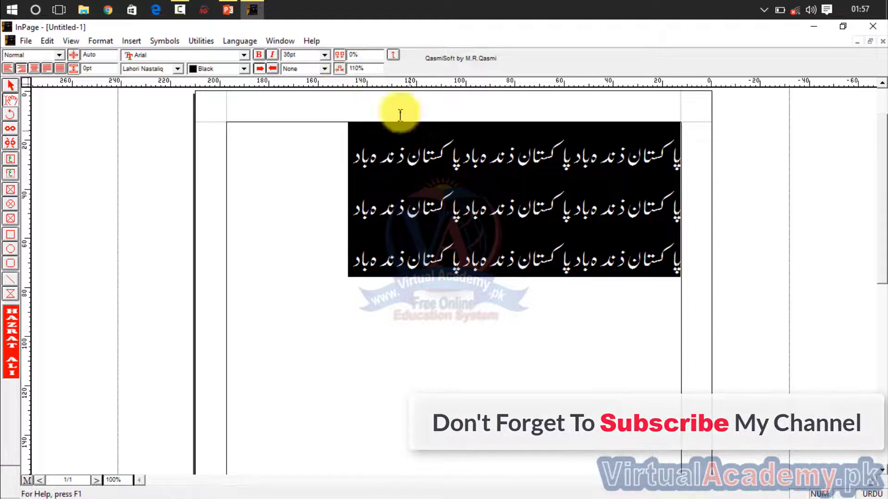
# - Narrow the selected Urdu lines by trying character scaling of 80% and 20%
pyautogui.moveTo(369, 69); pyautogui.dragTo(335, 70)
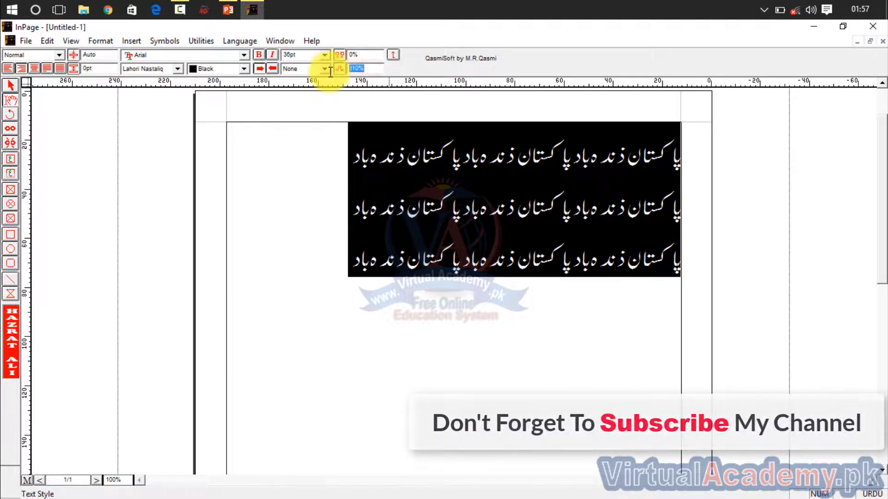
pyautogui.write('80')
pyautogui.press('Return')
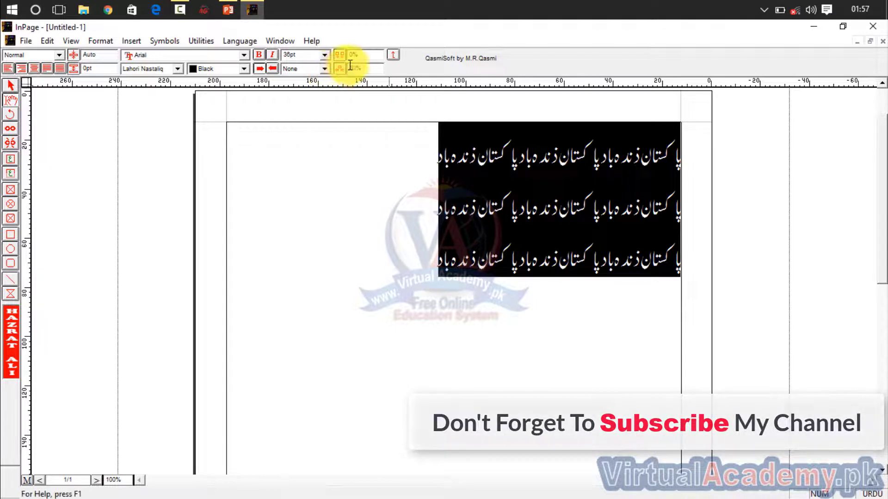
pyautogui.moveTo(365, 68); pyautogui.dragTo(337, 70)
pyautogui.write('20')
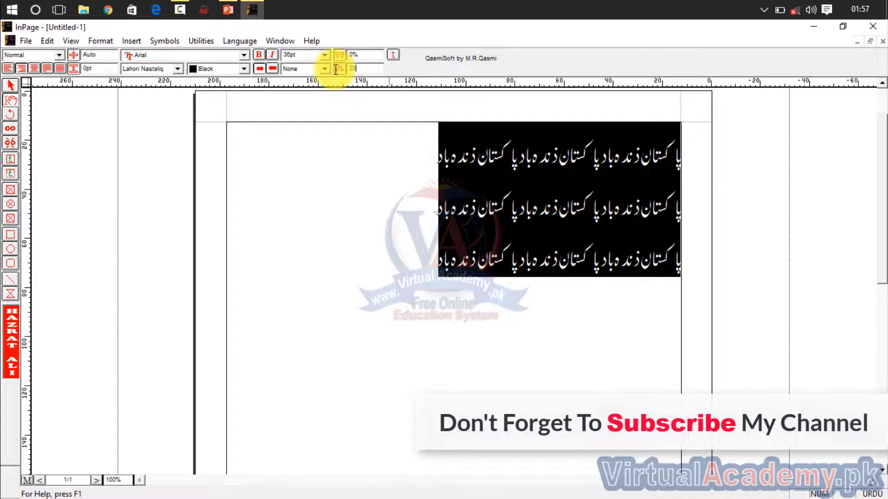
pyautogui.press('Return')
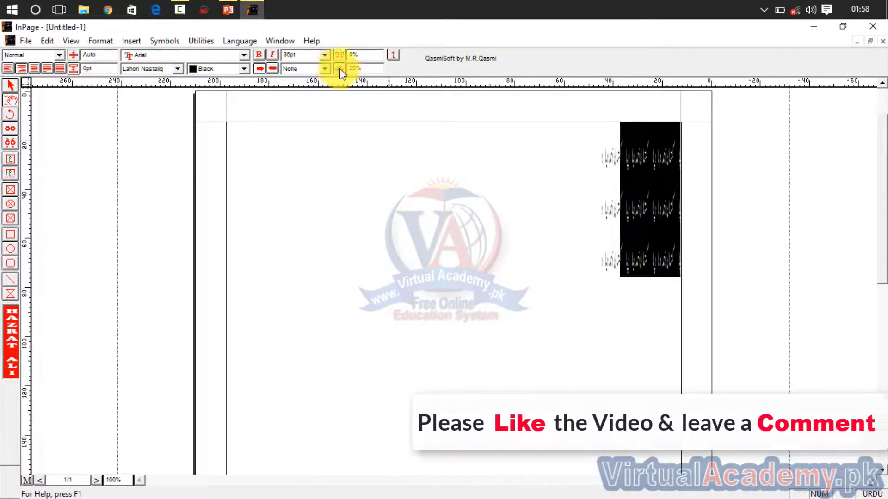
# - Restore the character scaling of the selected Urdu lines to 100% and deselect the text
pyautogui.moveTo(367, 68); pyautogui.dragTo(315, 83)
pyautogui.write('10')
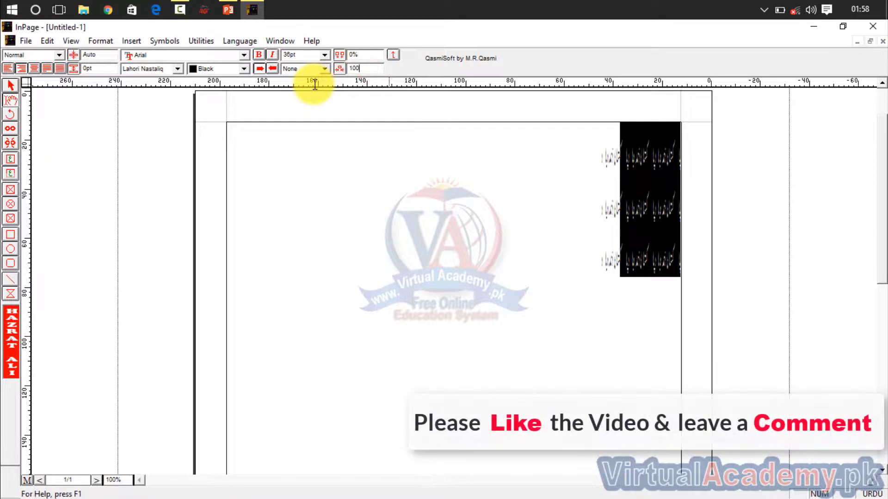
pyautogui.write('0')
pyautogui.press('Return')
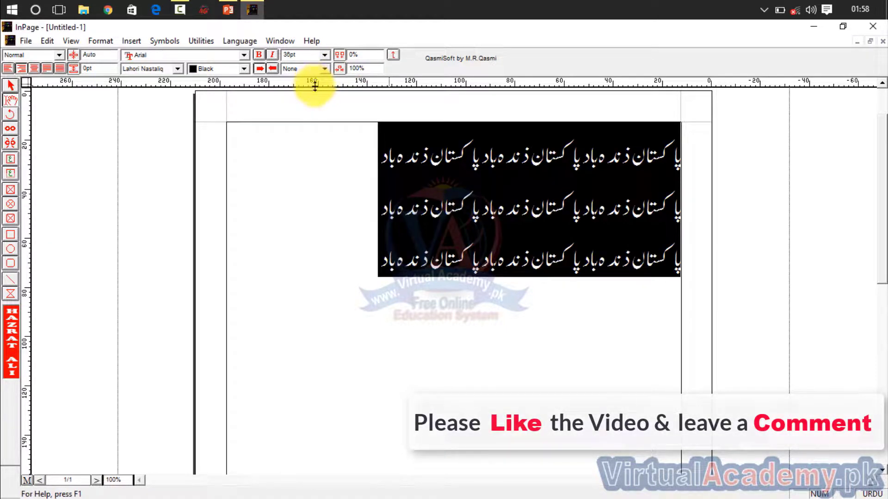
pyautogui.click(408, 286)
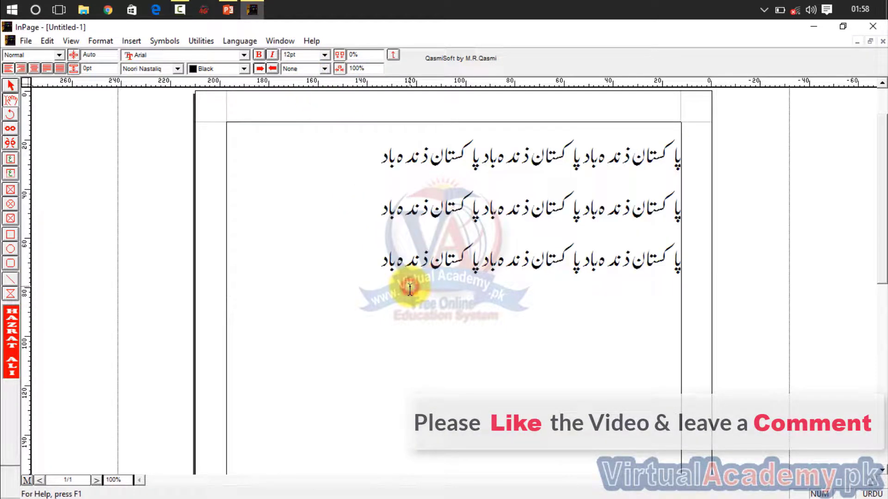
# - Show the tab and indent settings for the empty paragraph below the Urdu lines and return to text editing
pyautogui.click(396, 54)
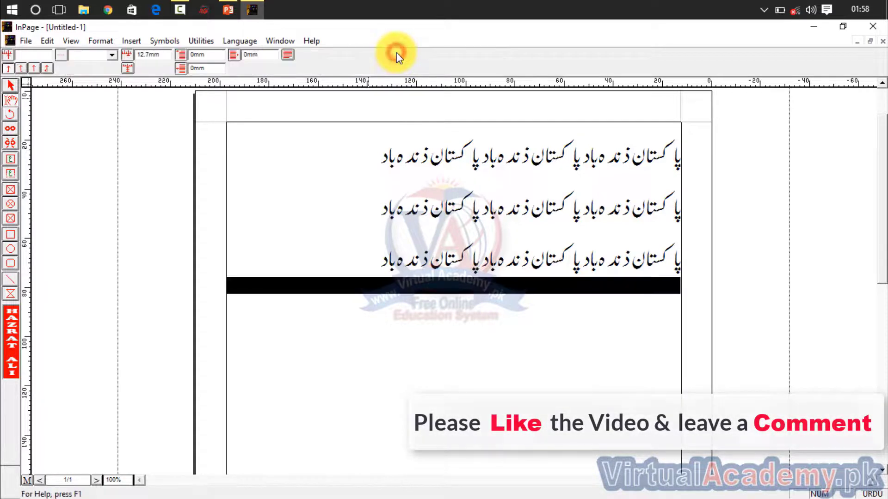
pyautogui.click(439, 321)
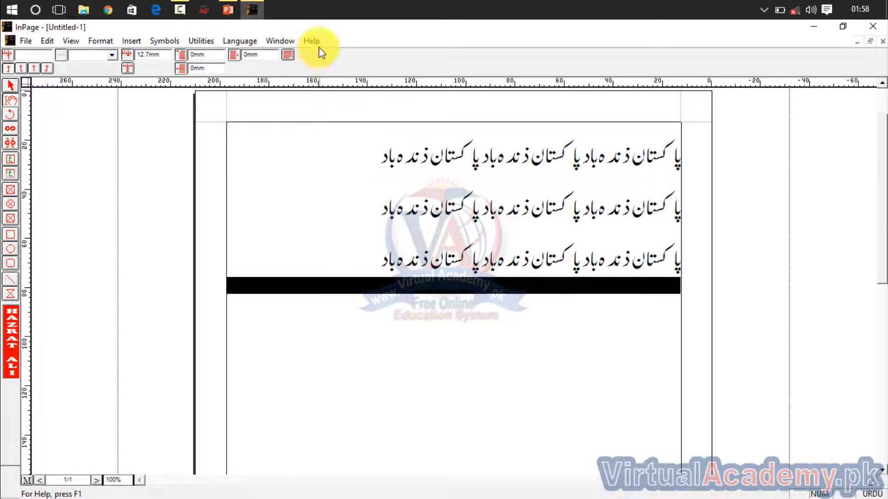
pyautogui.click(11, 85)
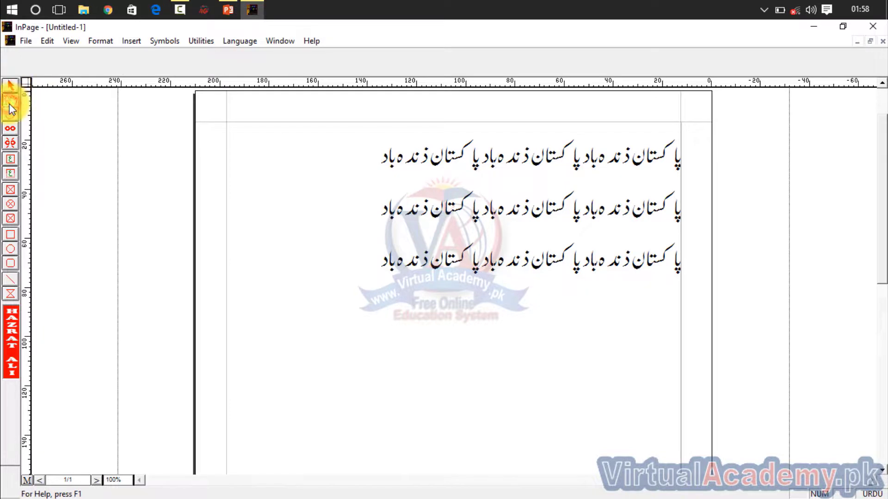
pyautogui.doubleClick(318, 222)
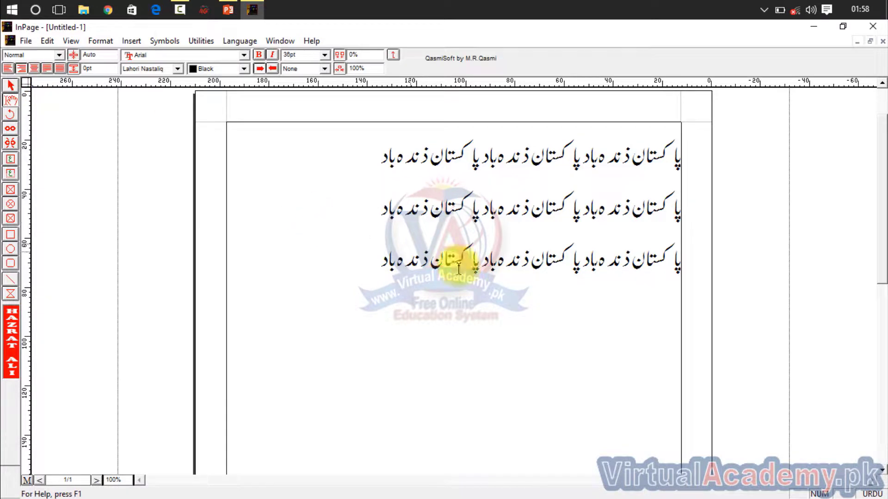
# - Show the tab and indent settings for the second Urdu line and return to the character formatting settings
pyautogui.click(394, 55)
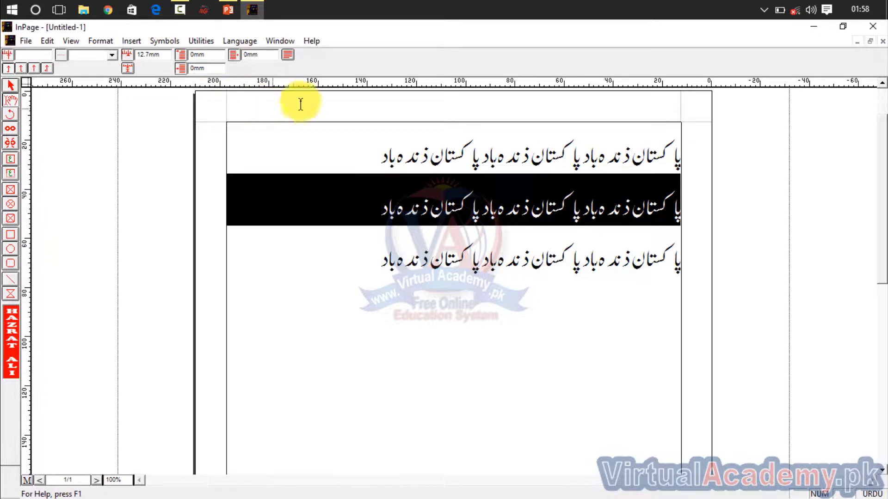
pyautogui.click(10, 85)
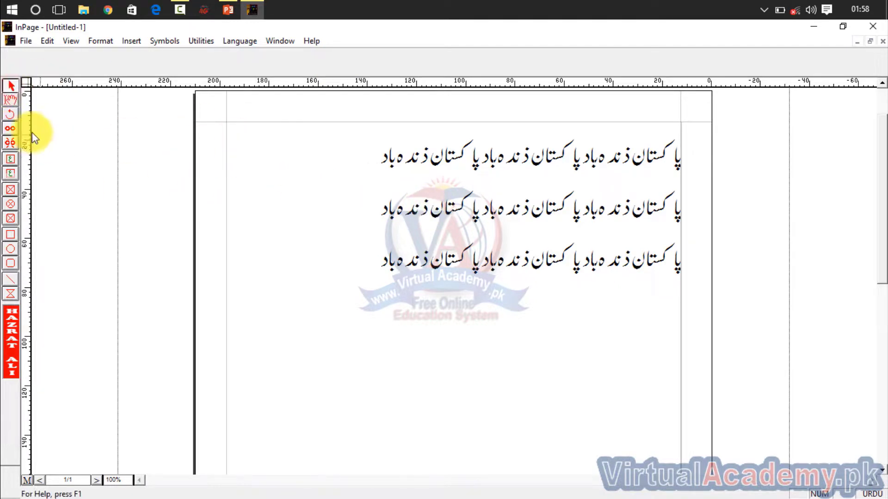
pyautogui.click(13, 104)
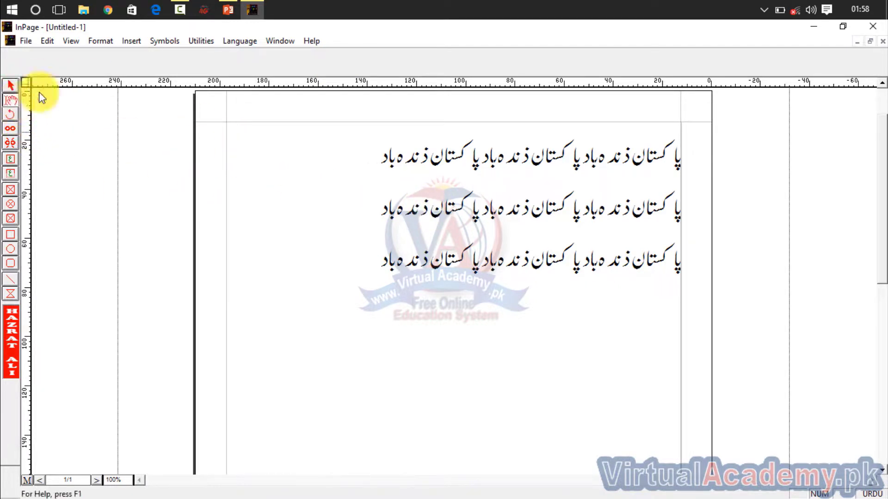
pyautogui.click(368, 263)
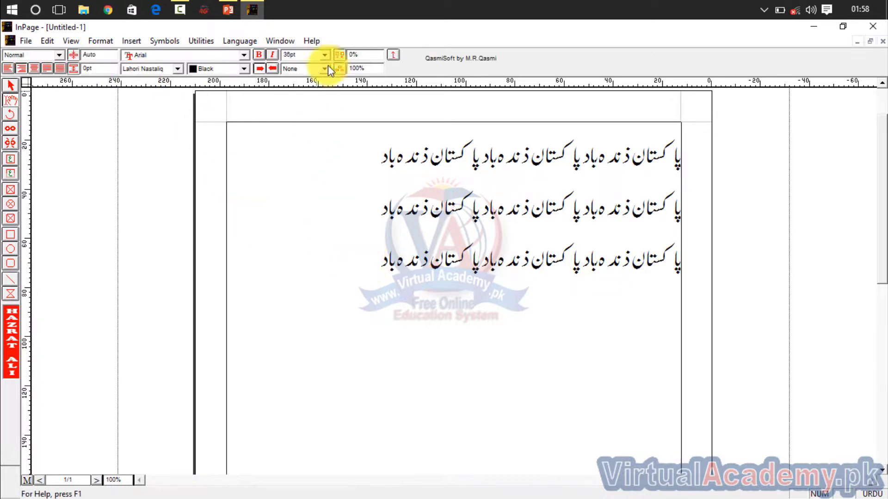